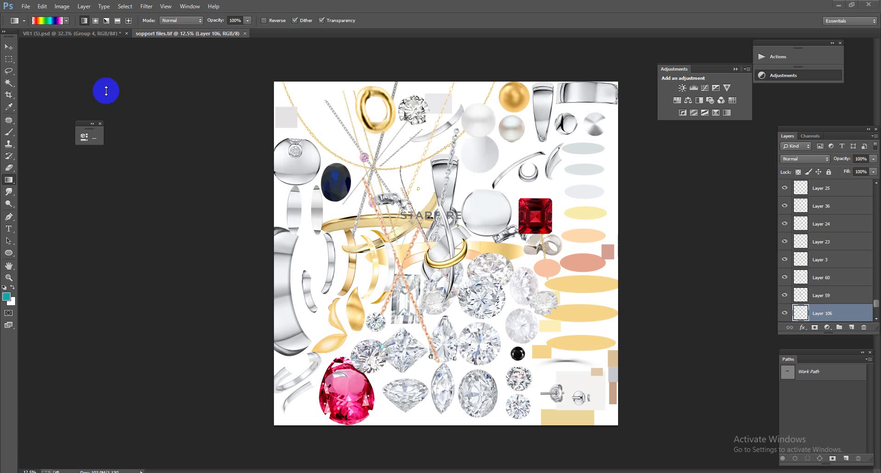
- Switch to the VR1 ring document and zoom in, then back out, to inspect the ring band
{"action": "left_click", "coordinate": [114, 35]}
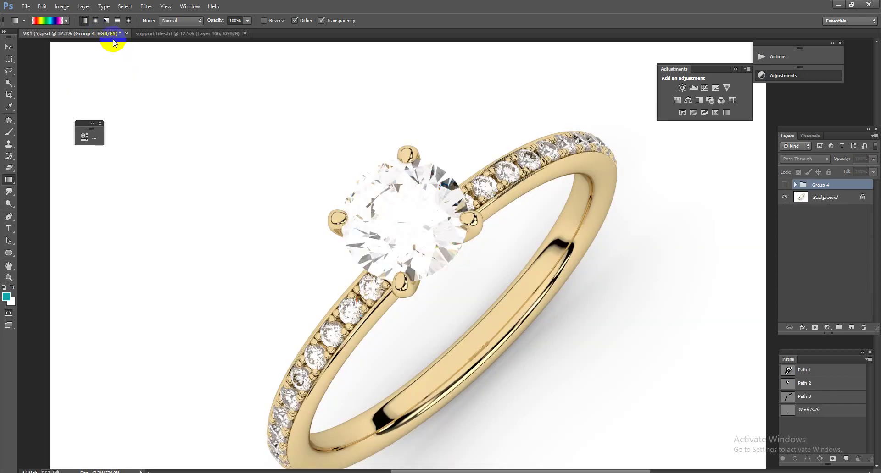
{"action": "mouse_move", "coordinate": [414, 232]}
{"action": "left_mouse_down"}
{"action": "mouse_move", "coordinate": [546, 296]}
{"action": "mouse_move", "coordinate": [547, 264]}
{"action": "left_mouse_up"}
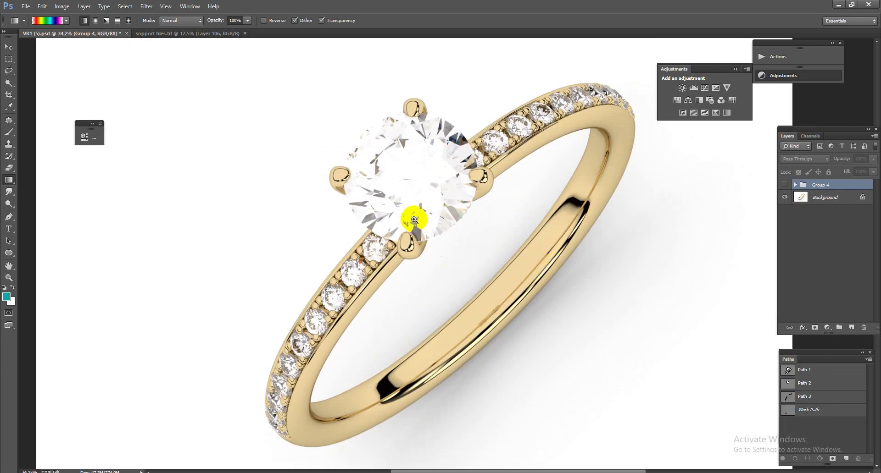
{"action": "left_click_drag", "start_coordinate": [414, 220], "coordinate": [456, 266]}
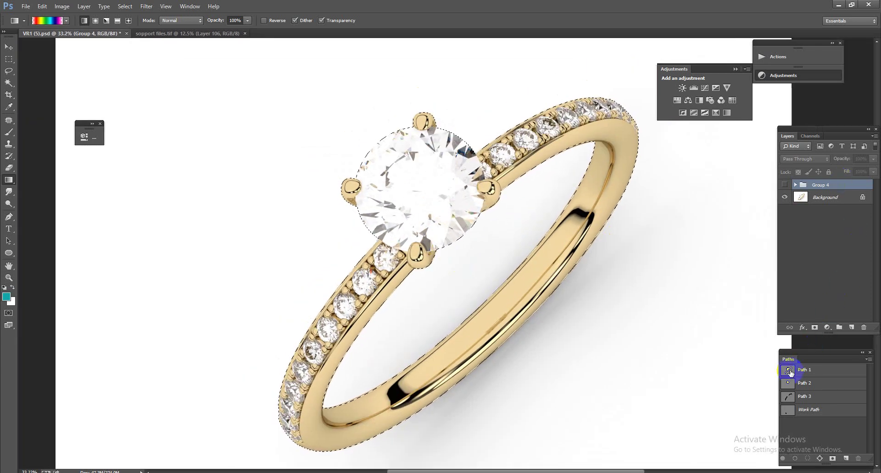
- Feather the ring selection by 0.5 px and copy the ring onto its own layer
{"action": "key", "text": "shift+F6"}
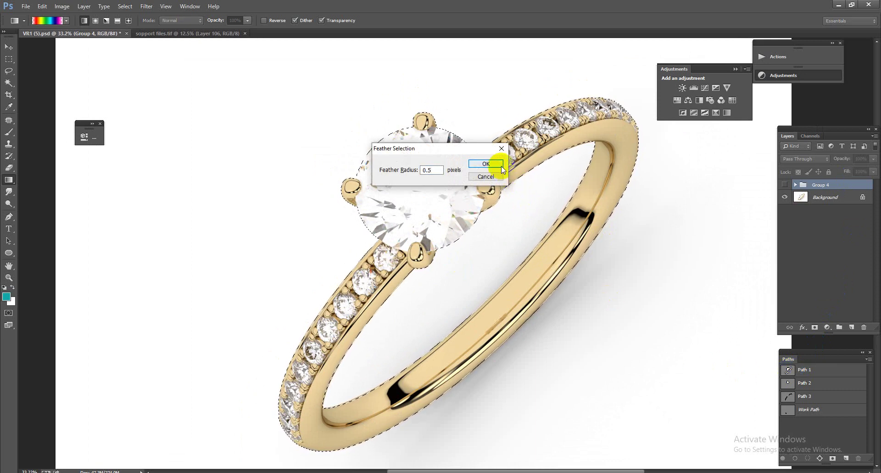
{"action": "left_click", "coordinate": [485, 164]}
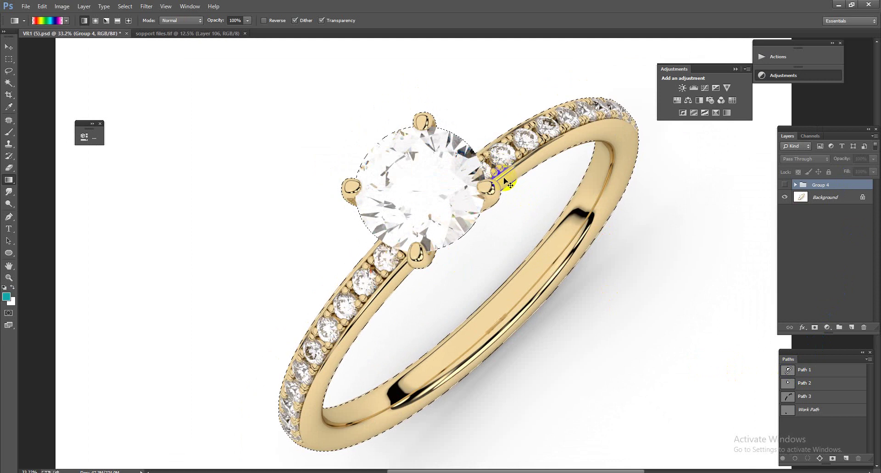
{"action": "left_click", "coordinate": [823, 204]}
{"action": "key", "text": "ctrl+j"}
{"action": "key", "text": "ctrl+j"}
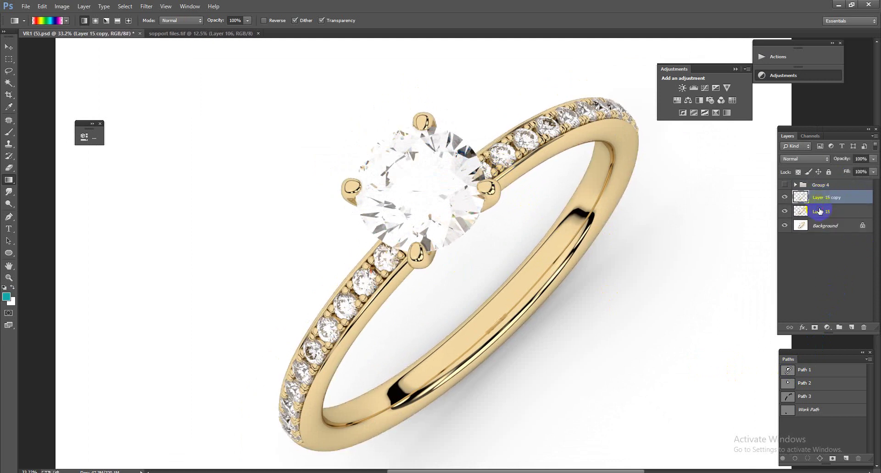
- Target Layer 15 beneath the ring copy as the white-filled backing layer
{"action": "left_click", "coordinate": [820, 211]}
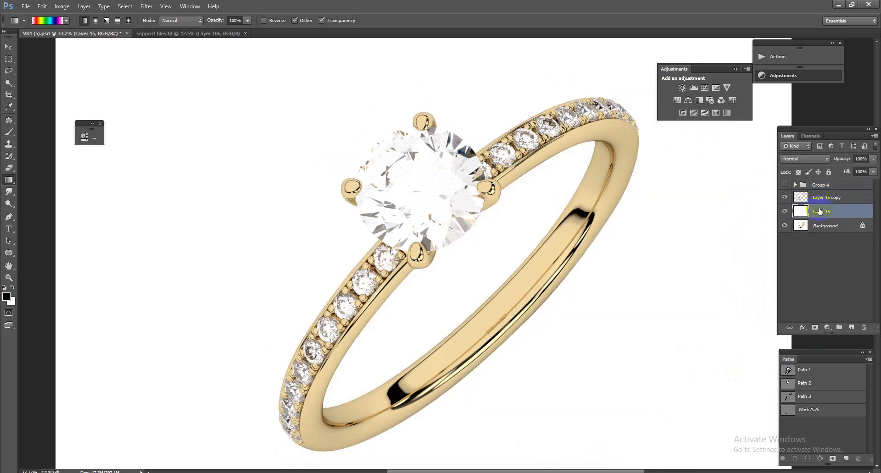
{"action": "scroll", "coordinate": [389, 256], "scroll_direction": "down", "scroll_amount": 3}
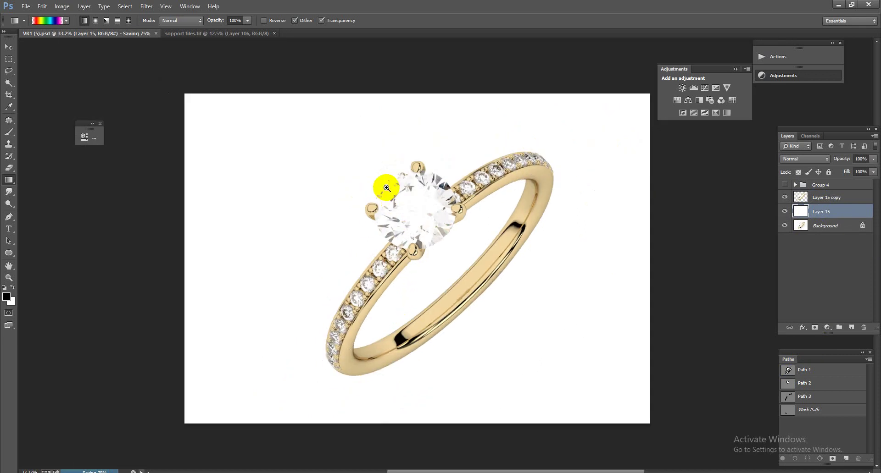
{"action": "scroll", "coordinate": [502, 285], "scroll_direction": "down", "scroll_amount": 2}
{"action": "scroll", "coordinate": [423, 223], "scroll_direction": "up", "scroll_amount": 5}
{"action": "scroll", "coordinate": [429, 260], "scroll_direction": "up", "scroll_amount": 1}
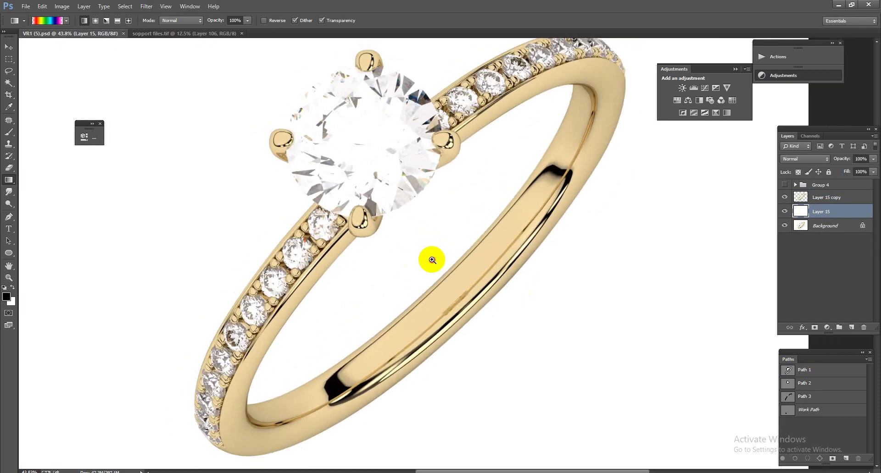
{"action": "scroll", "coordinate": [437, 273], "scroll_direction": "down", "scroll_amount": 4}
{"action": "scroll", "coordinate": [436, 273], "scroll_direction": "up", "scroll_amount": 2}
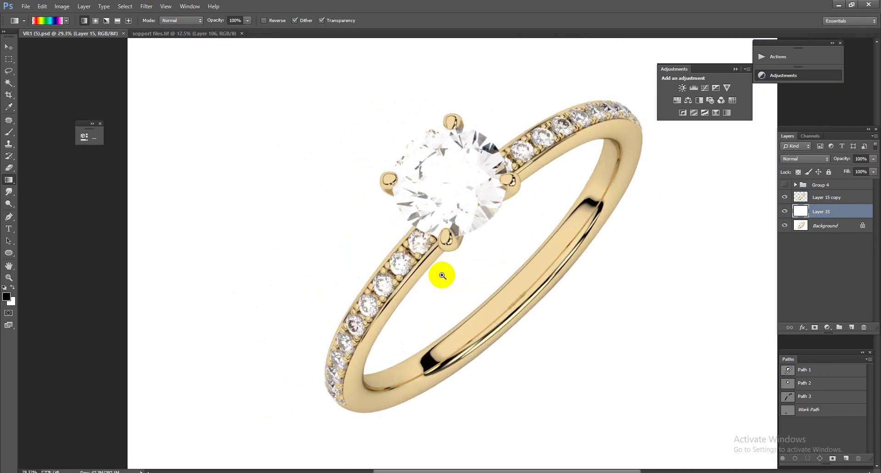
{"action": "scroll", "coordinate": [442, 275], "scroll_direction": "down", "scroll_amount": 3}
{"action": "scroll", "coordinate": [455, 275], "scroll_direction": "up", "scroll_amount": 1}
{"action": "scroll", "coordinate": [491, 290], "scroll_direction": "up", "scroll_amount": 2}
{"action": "scroll", "coordinate": [344, 293], "scroll_direction": "down", "scroll_amount": 1}
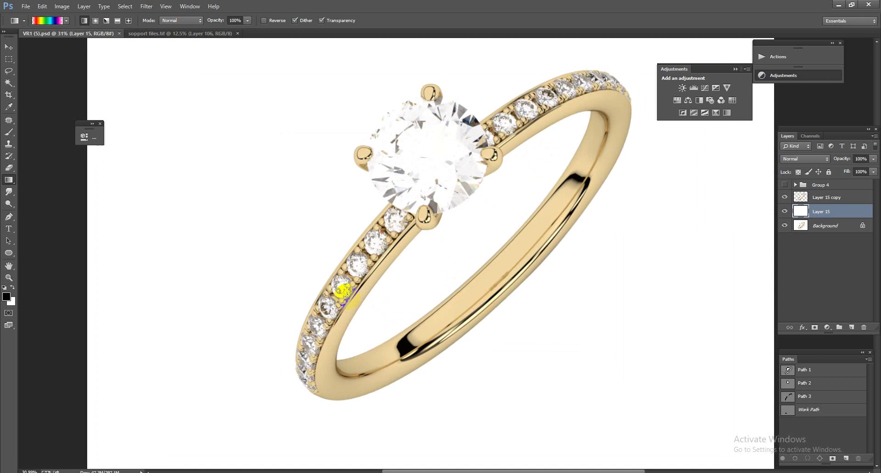
- Drag the gold band on Layer 106 from the sopport files collage into the VR1 ring document
{"action": "left_click", "coordinate": [138, 34]}
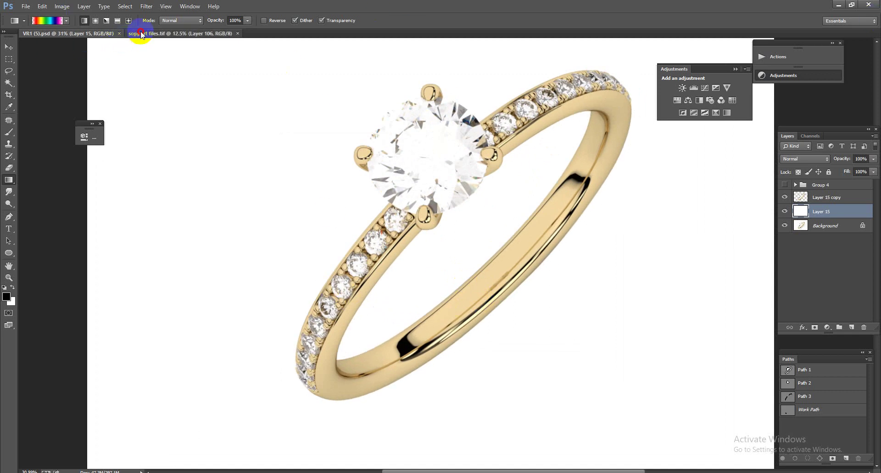
{"action": "left_click", "coordinate": [9, 47]}
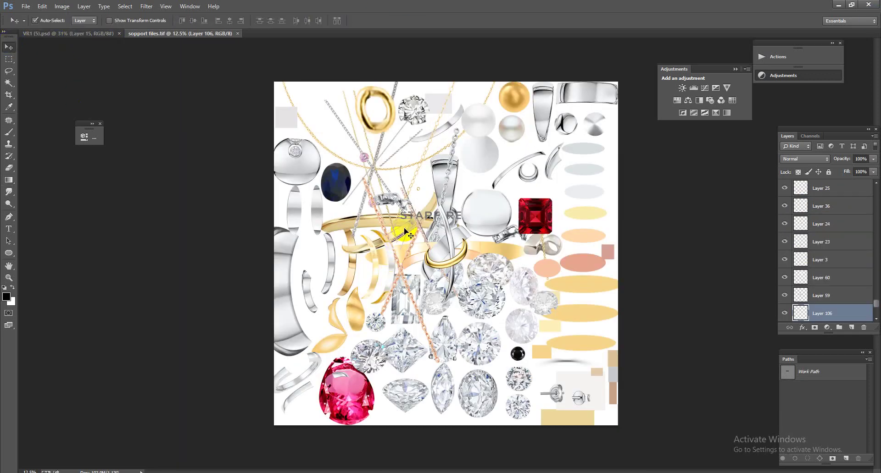
{"action": "left_click", "coordinate": [800, 313]}
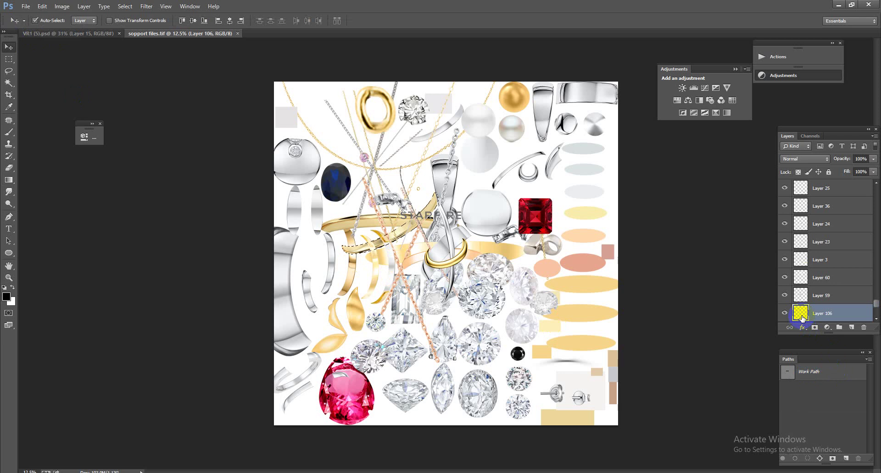
{"action": "left_click_drag", "start_coordinate": [802, 319], "coordinate": [592, 245]}
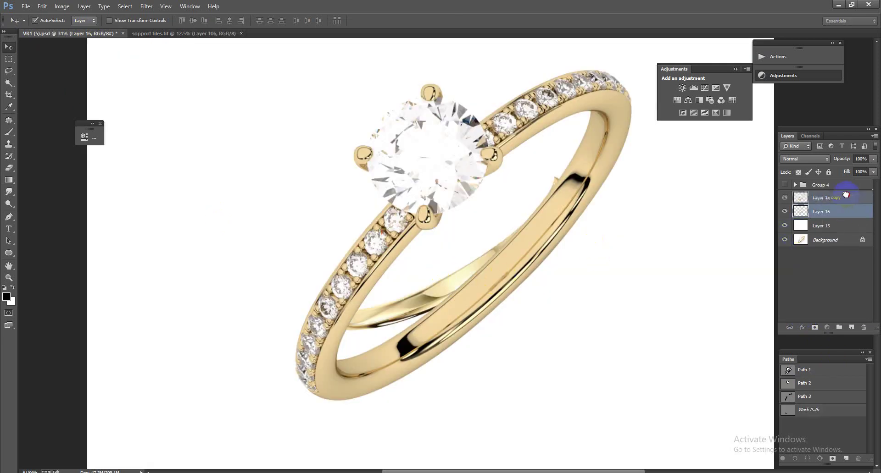
- Move Layer 16 to the top, then rotate, shift and scale its band to about 133%
{"action": "left_click_drag", "start_coordinate": [839, 211], "coordinate": [839, 195]}
{"action": "left_click", "coordinate": [622, 254]}
{"action": "key", "text": "ctrl+t"}
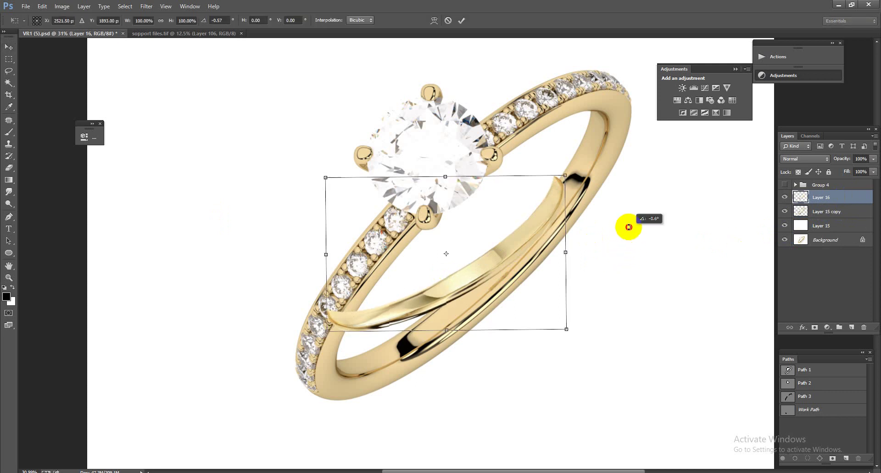
{"action": "left_click_drag", "start_coordinate": [625, 226], "coordinate": [615, 192]}
{"action": "mouse_move", "coordinate": [555, 261]}
{"action": "left_mouse_down"}
{"action": "mouse_move", "coordinate": [569, 275]}
{"action": "mouse_move", "coordinate": [562, 271]}
{"action": "left_mouse_up"}
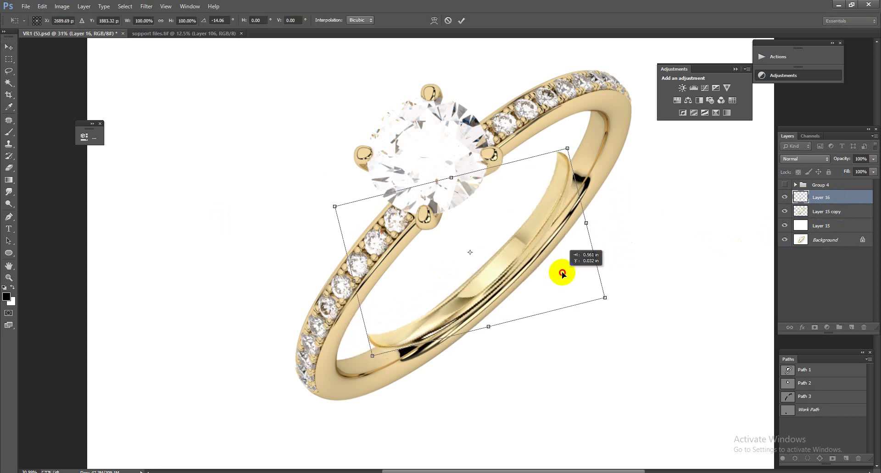
{"action": "mouse_move", "coordinate": [611, 300]}
{"action": "left_mouse_down"}
{"action": "mouse_move", "coordinate": [659, 301]}
{"action": "mouse_move", "coordinate": [626, 281]}
{"action": "left_mouse_up"}
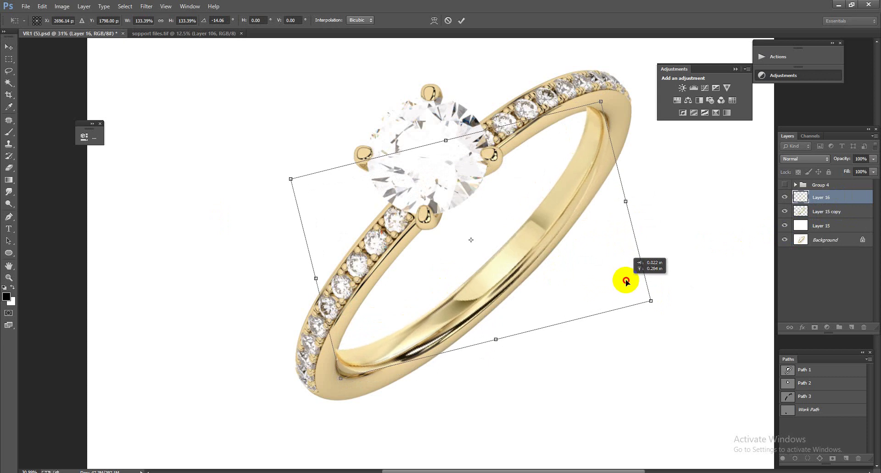
{"action": "key", "text": "Return"}
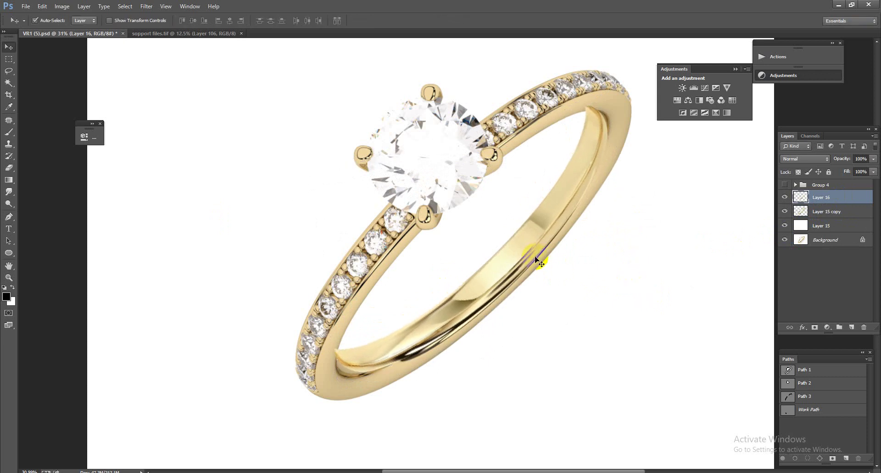
- Nudge the added band slightly downward with a second transform
{"action": "key", "text": "ctrl+t"}
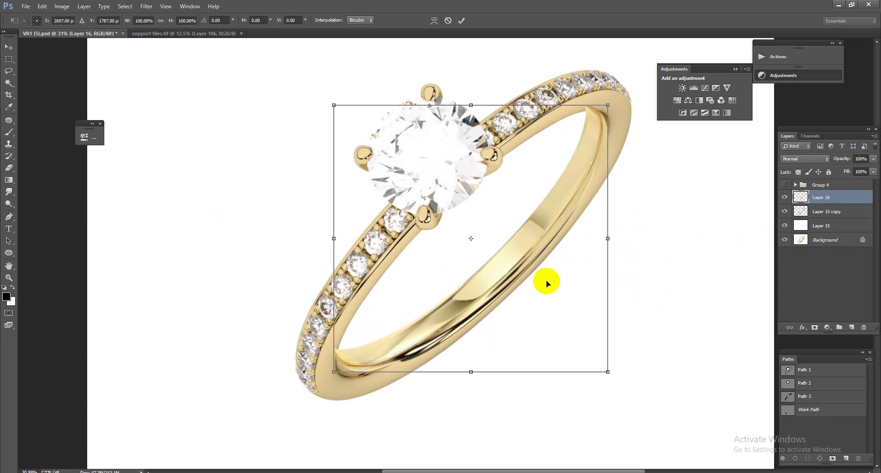
{"action": "left_click_drag", "start_coordinate": [552, 289], "coordinate": [550, 289]}
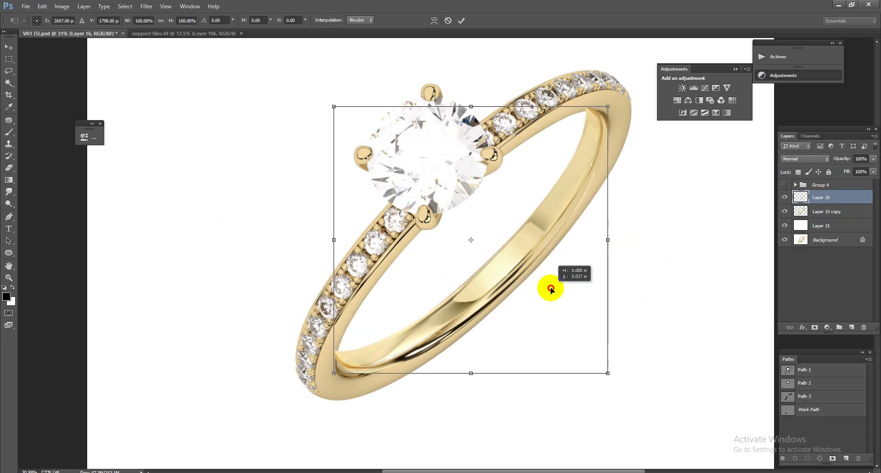
{"action": "key", "text": "Return"}
- Warp the added band, pulling its ends outward and bending its top and left side toward the ring
{"action": "key", "text": "ctrl+t"}
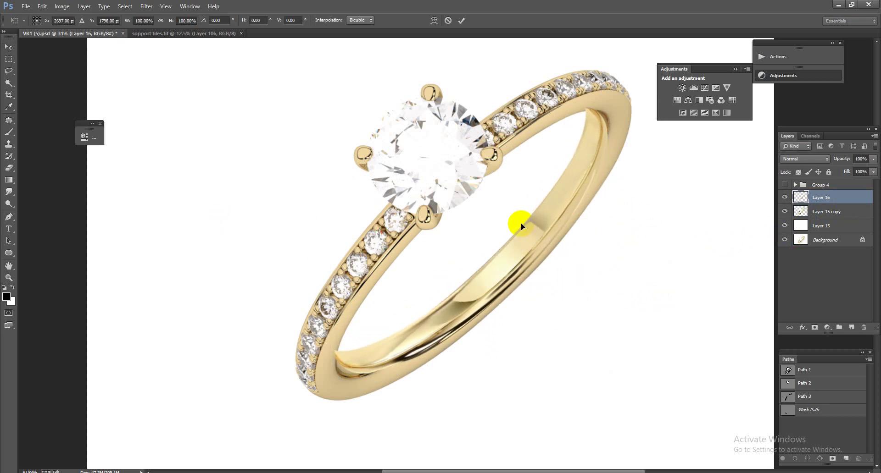
{"action": "right_click", "coordinate": [521, 224]}
{"action": "left_click", "coordinate": [556, 294]}
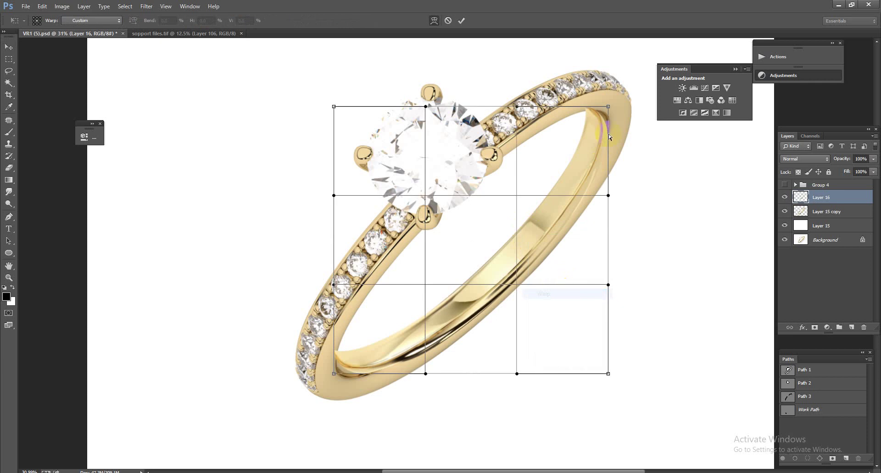
{"action": "left_click_drag", "start_coordinate": [607, 107], "coordinate": [613, 101]}
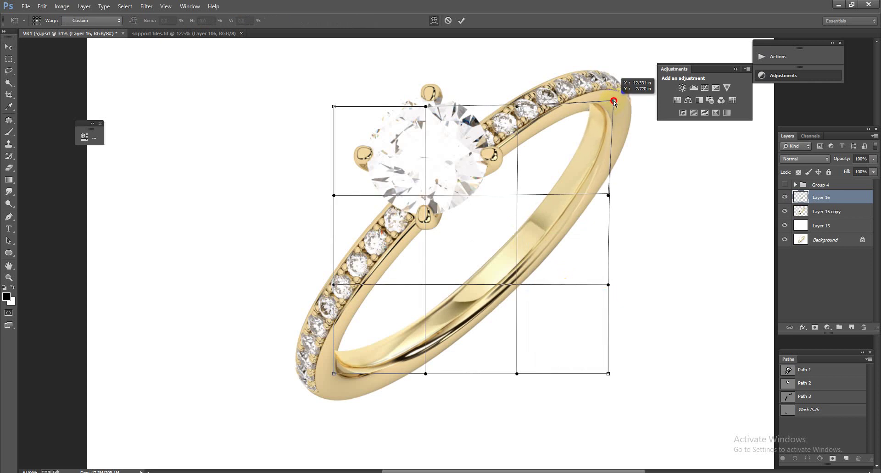
{"action": "left_click_drag", "start_coordinate": [521, 107], "coordinate": [516, 145]}
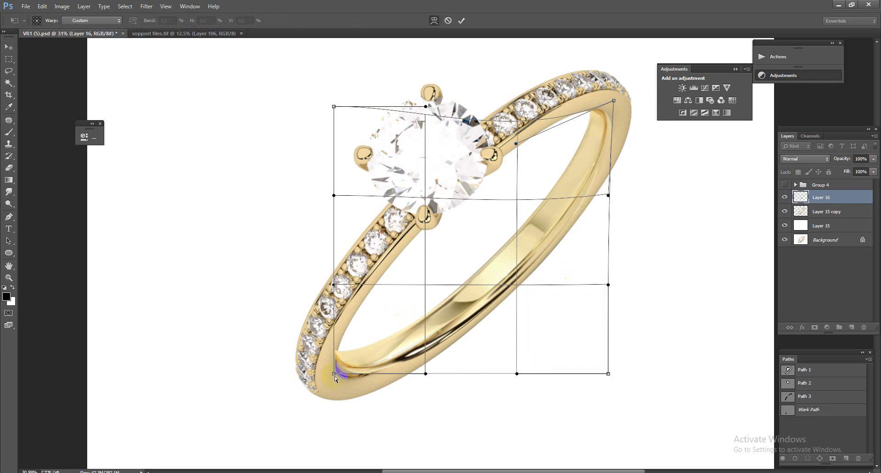
{"action": "left_click_drag", "start_coordinate": [334, 374], "coordinate": [327, 383]}
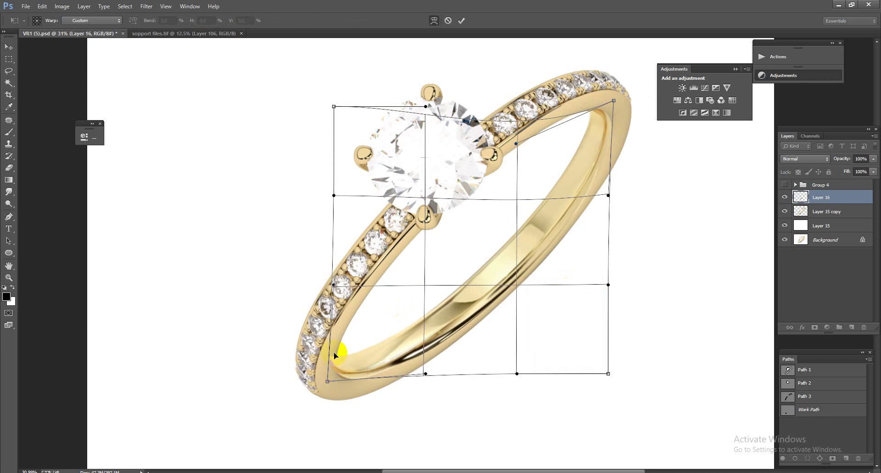
{"action": "left_click_drag", "start_coordinate": [332, 285], "coordinate": [365, 299]}
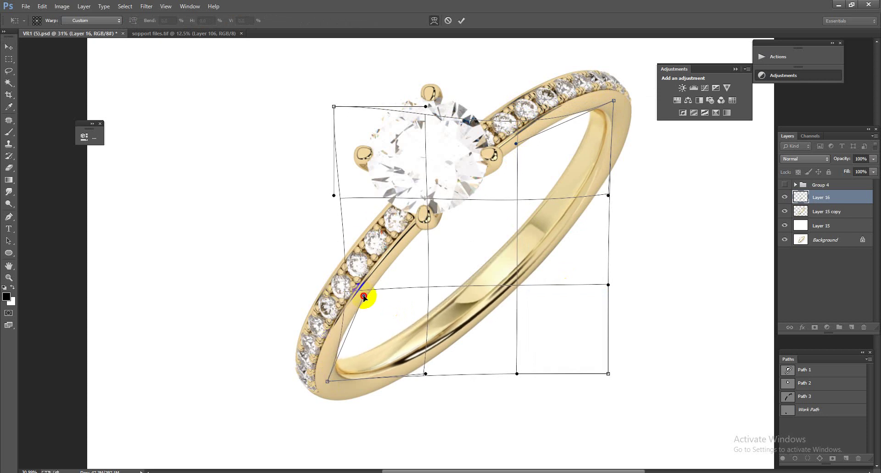
{"action": "left_click", "coordinate": [401, 288]}
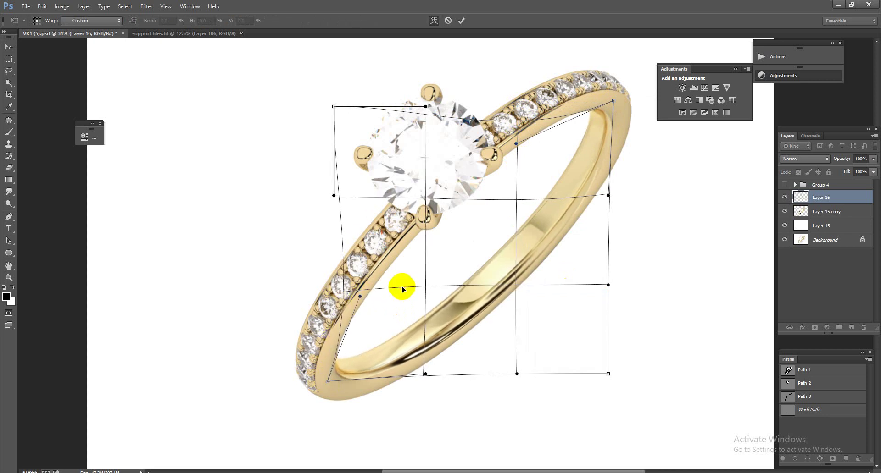
{"action": "key", "text": "Return"}
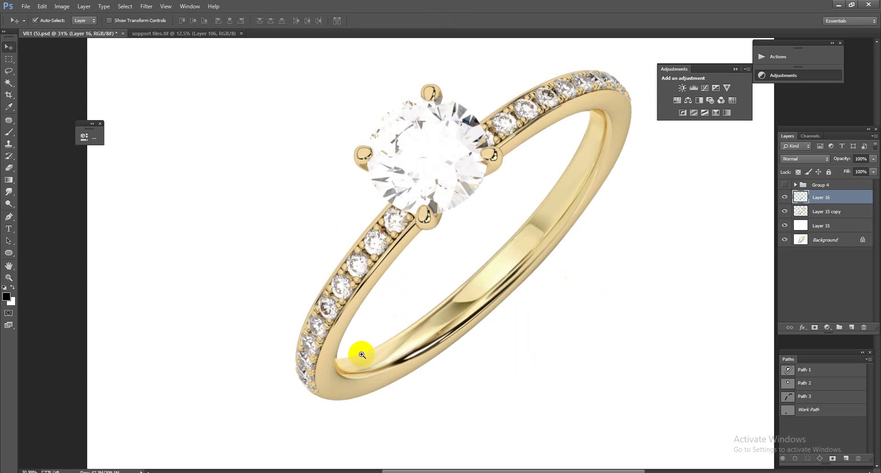
{"action": "scroll", "coordinate": [376, 374], "scroll_direction": "up", "scroll_amount": 3}
- Apply a second warp, pulling the lower edge down and shifting the left edge inward
{"action": "key", "text": "ctrl+t"}
{"action": "right_click", "coordinate": [381, 300]}
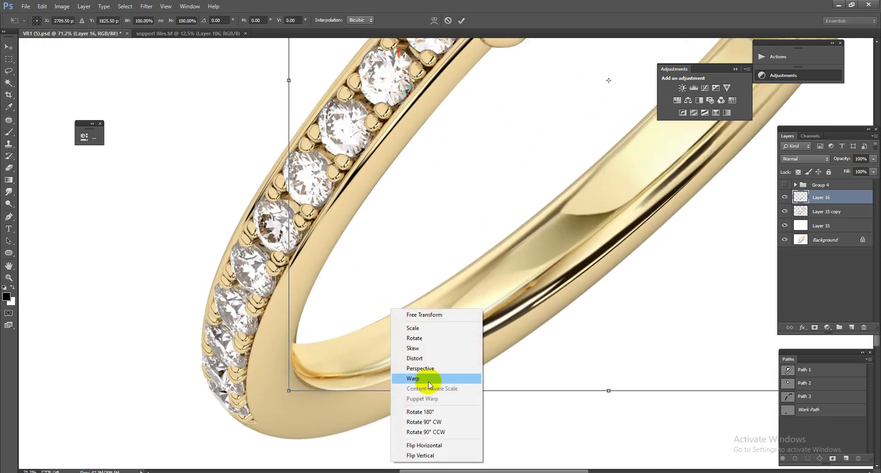
{"action": "left_click", "coordinate": [428, 380]}
{"action": "left_click_drag", "start_coordinate": [501, 392], "coordinate": [485, 404]}
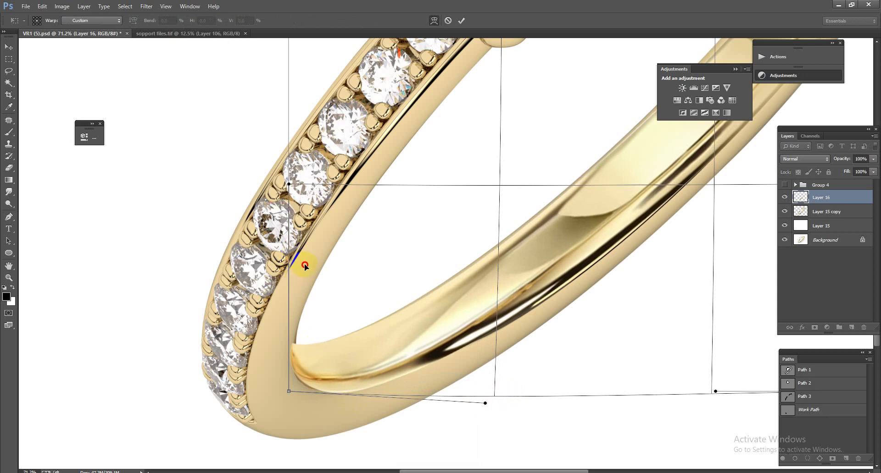
{"action": "left_click_drag", "start_coordinate": [295, 270], "coordinate": [305, 267]}
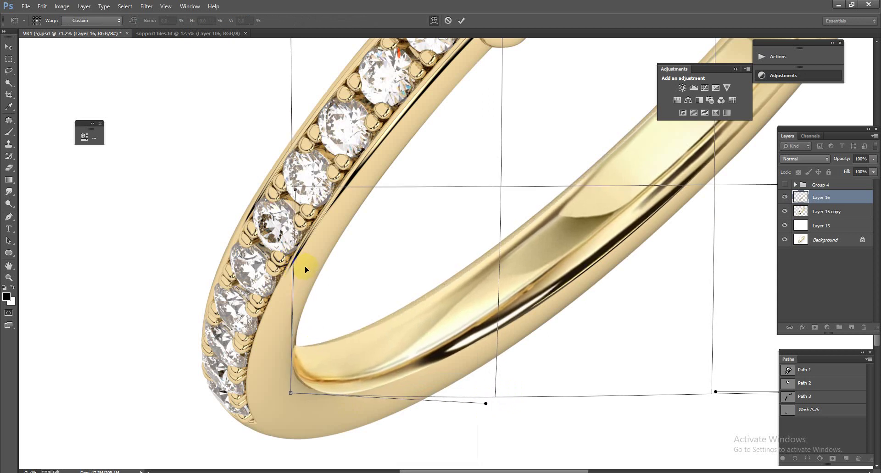
{"action": "scroll", "coordinate": [307, 247], "scroll_direction": "down", "scroll_amount": 3}
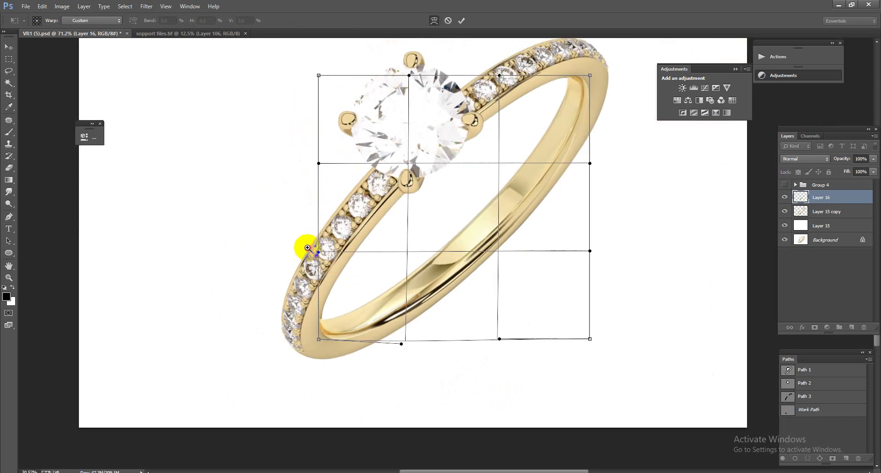
{"action": "key", "text": "Return"}
- Toggle Layer 16 to compare the warp, then delete the warped Layer 16
{"action": "scroll", "coordinate": [413, 189], "scroll_direction": "down", "scroll_amount": 2}
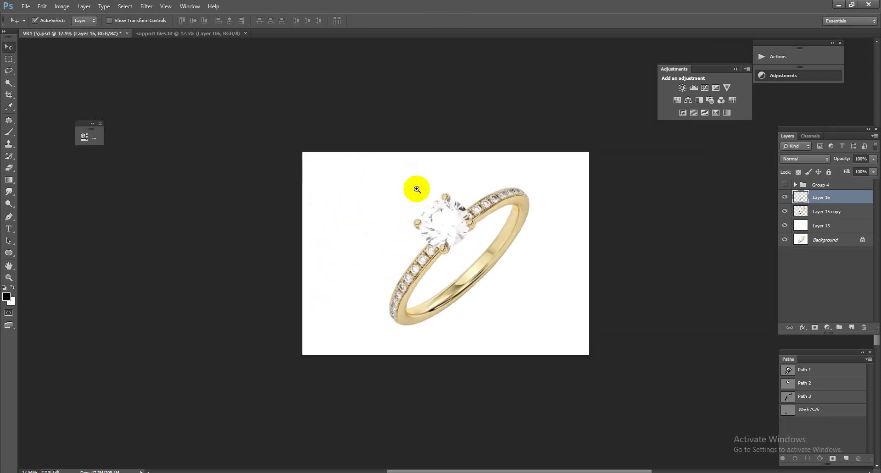
{"action": "scroll", "coordinate": [534, 266], "scroll_direction": "up", "scroll_amount": 1}
{"action": "left_click", "coordinate": [784, 197]}
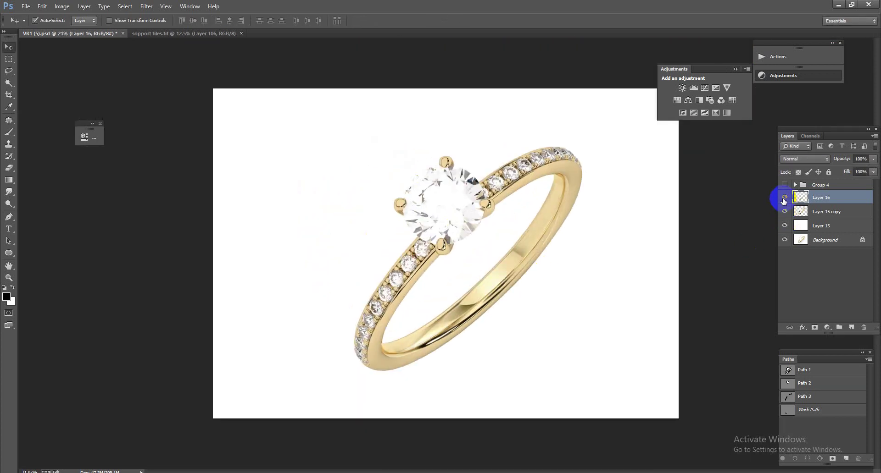
{"action": "scroll", "coordinate": [500, 307], "scroll_direction": "down", "scroll_amount": 2}
{"action": "scroll", "coordinate": [551, 292], "scroll_direction": "up", "scroll_amount": 1}
{"action": "scroll", "coordinate": [504, 280], "scroll_direction": "up", "scroll_amount": 1}
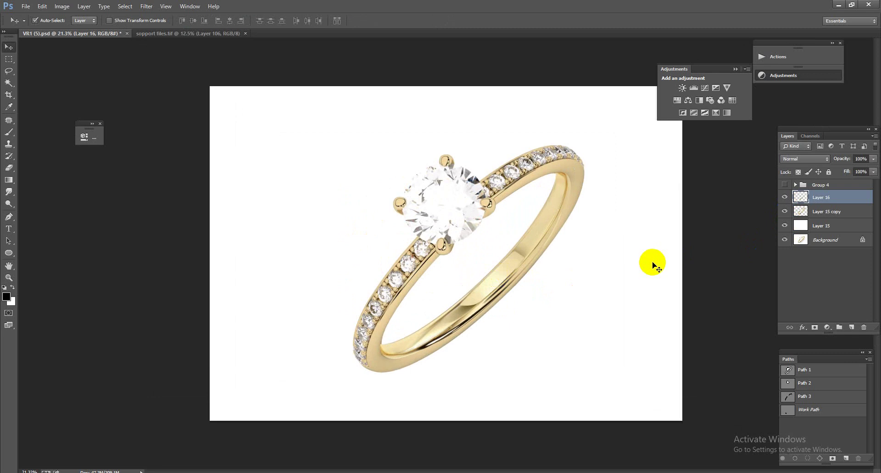
{"action": "key", "text": "Delete"}
{"action": "scroll", "coordinate": [394, 275], "scroll_direction": "down", "scroll_amount": 2}
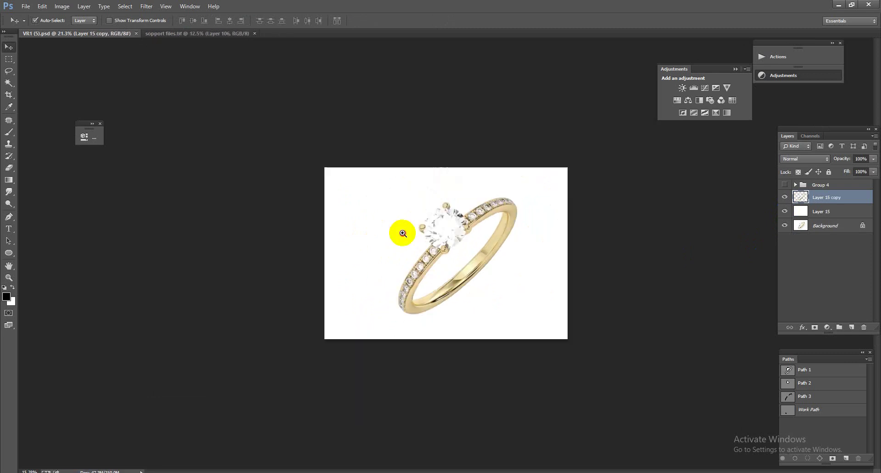
{"action": "scroll", "coordinate": [501, 287], "scroll_direction": "up", "scroll_amount": 2}
{"action": "scroll", "coordinate": [495, 274], "scroll_direction": "up", "scroll_amount": 1}
{"action": "scroll", "coordinate": [495, 275], "scroll_direction": "down", "scroll_amount": 1}
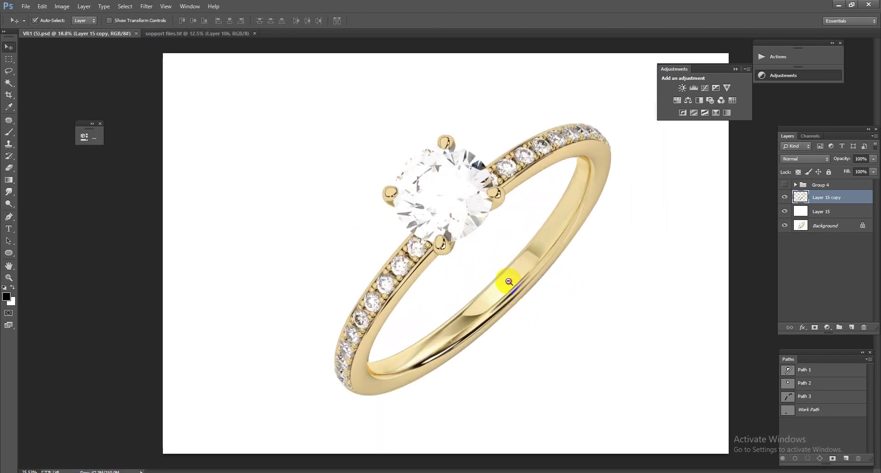
{"action": "scroll", "coordinate": [507, 281], "scroll_direction": "up", "scroll_amount": 2}
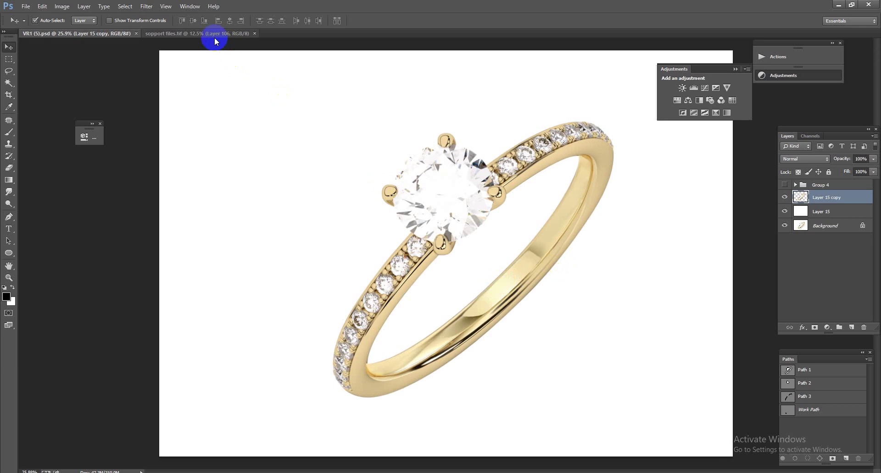
- Select Layer 18's loose diamond in sopport files.tif, then return to the VR1 ring image
{"action": "left_click", "coordinate": [186, 34]}
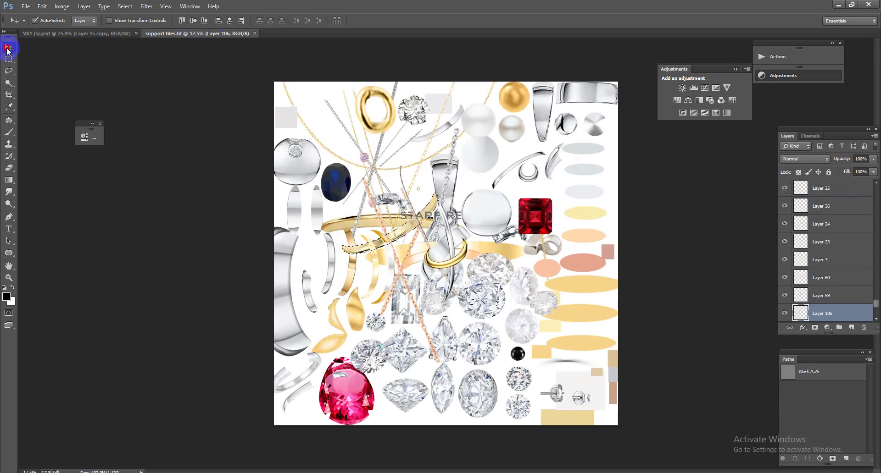
{"action": "left_click", "coordinate": [483, 345]}
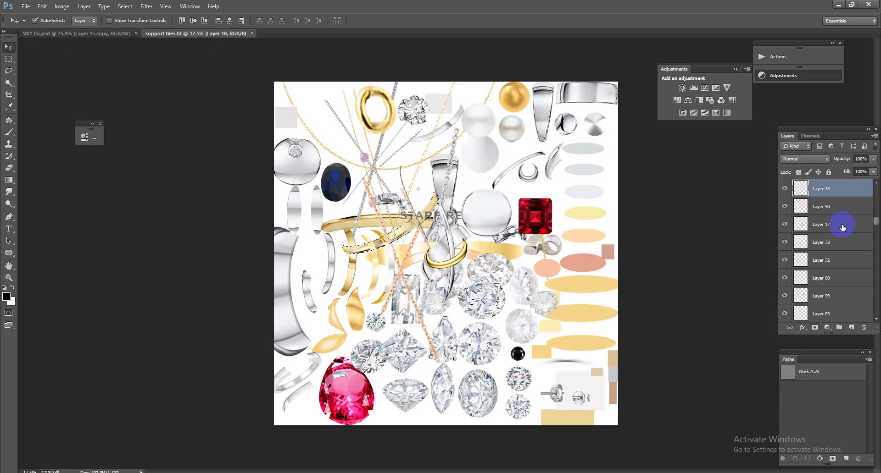
{"action": "left_click", "coordinate": [807, 188], "text": "ctrl"}
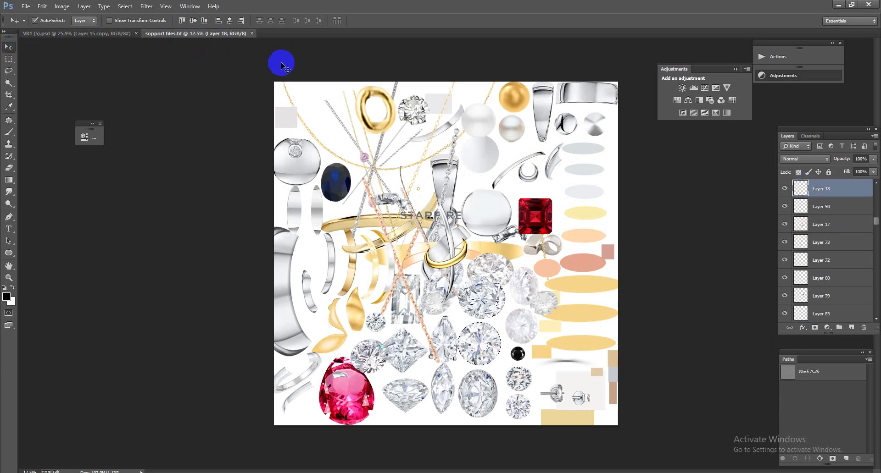
{"action": "left_click", "coordinate": [84, 35]}
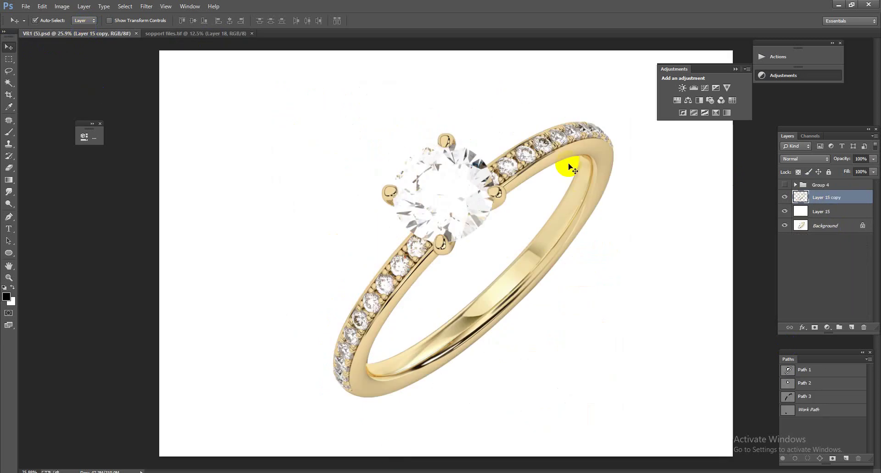
- Paste the diamond as a new layer, save, and move it onto the ring's prongs
{"action": "key", "text": "ctrl+v"}
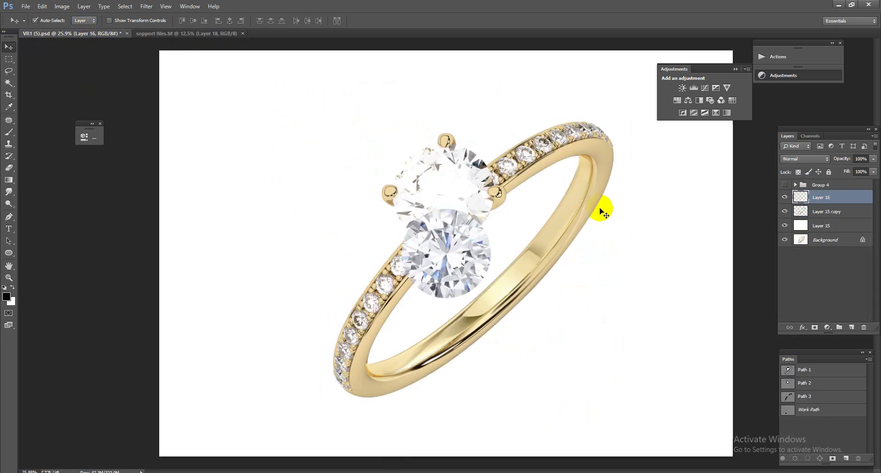
{"action": "key", "text": "ctrl+s"}
{"action": "mouse_move", "coordinate": [482, 255]}
{"action": "left_mouse_down"}
{"action": "mouse_move", "coordinate": [458, 202]}
{"action": "mouse_move", "coordinate": [472, 213]}
{"action": "left_mouse_up"}
{"action": "scroll", "coordinate": [457, 202], "scroll_direction": "up", "scroll_amount": 1}
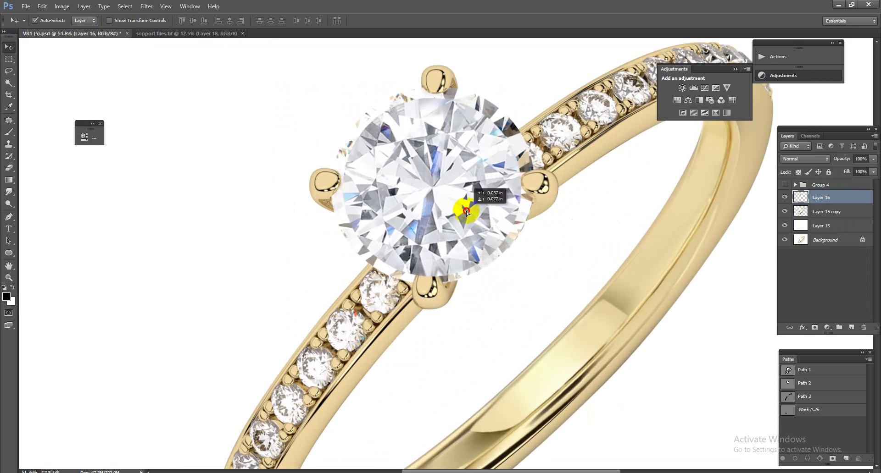
- Scale the diamond to about 114% and fine-tune it to fill the four prongs
{"action": "key", "text": "ctrl+t"}
{"action": "left_click_drag", "start_coordinate": [521, 275], "coordinate": [539, 286]}
{"action": "left_click_drag", "start_coordinate": [493, 255], "coordinate": [495, 255]}
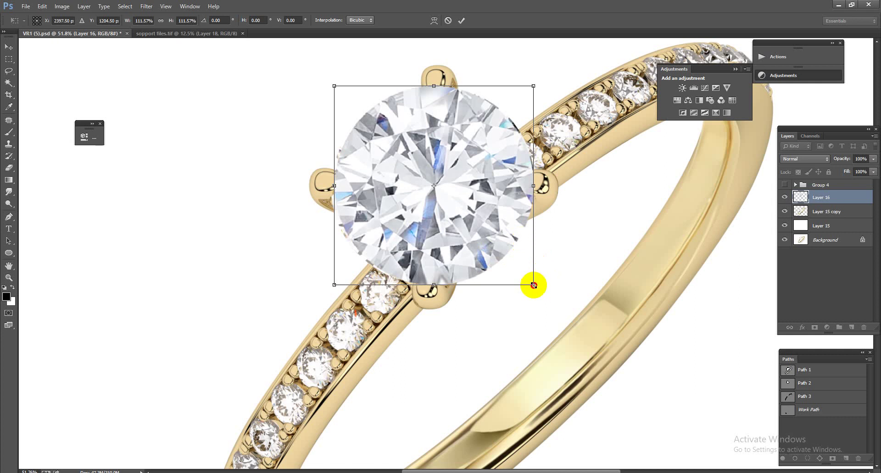
{"action": "left_click_drag", "start_coordinate": [533, 285], "coordinate": [534, 286]}
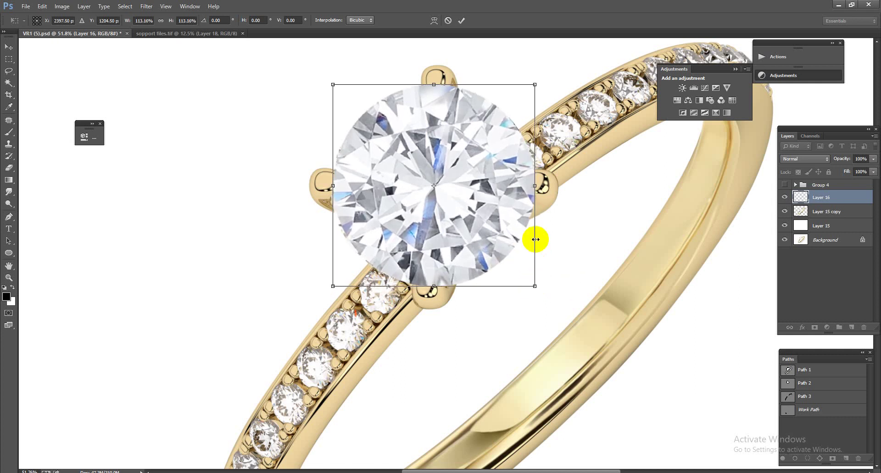
{"action": "left_click_drag", "start_coordinate": [535, 185], "coordinate": [535, 184]}
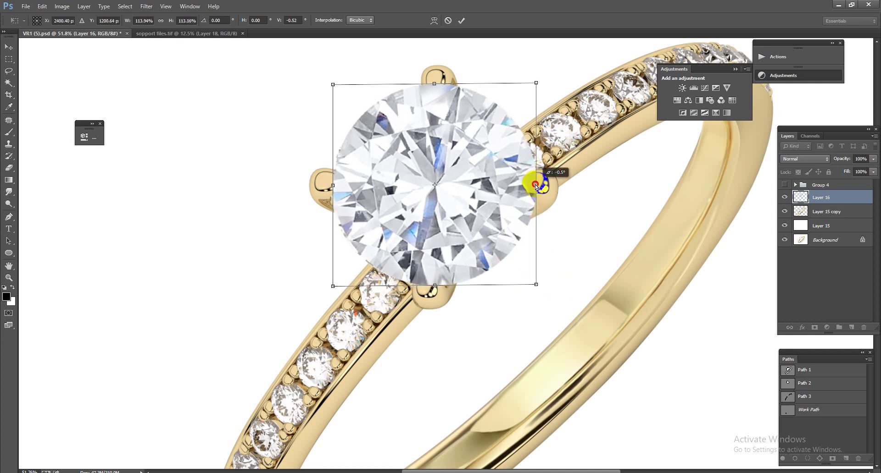
{"action": "left_click_drag", "start_coordinate": [432, 287], "coordinate": [430, 288]}
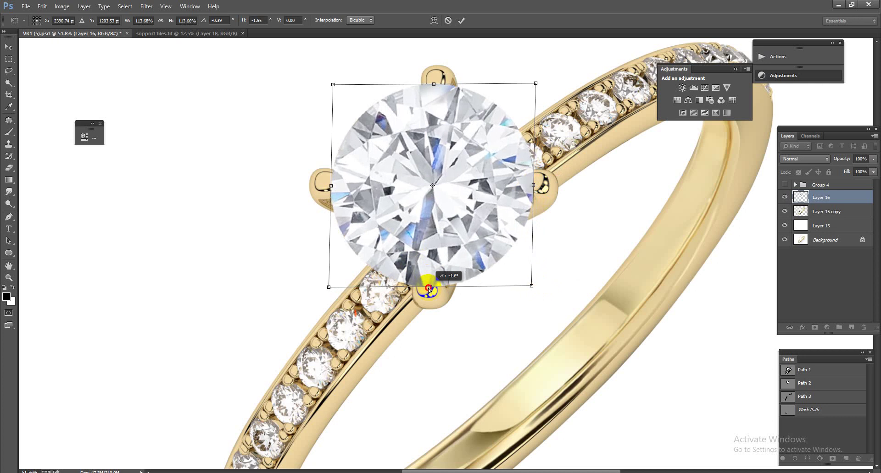
{"action": "key", "text": "Return"}
{"action": "scroll", "coordinate": [430, 287], "scroll_direction": "down", "scroll_amount": 5}
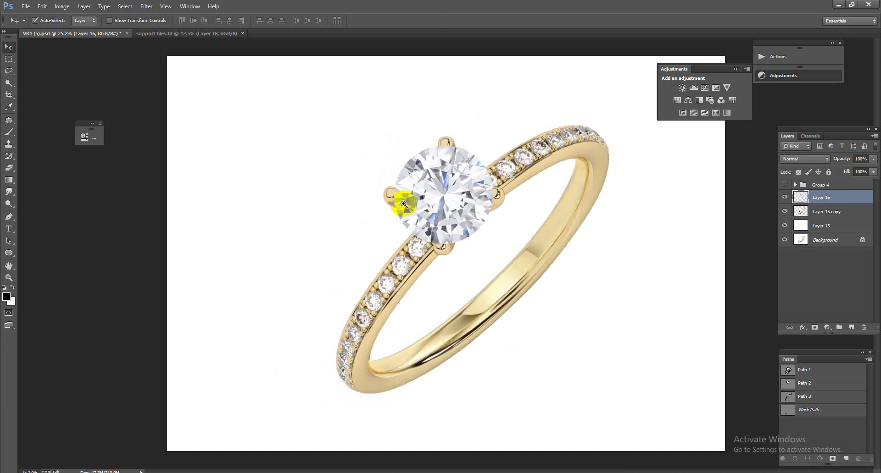
{"action": "scroll", "coordinate": [515, 267], "scroll_direction": "up", "scroll_amount": 4}
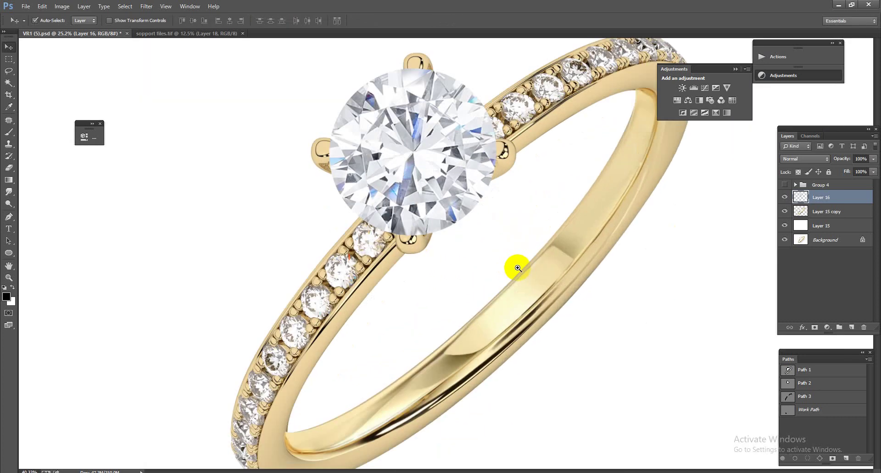
- Load Path 2, copy the stone area from Layer 15 copy, and mask Layer 16 to that outline
{"action": "left_click", "coordinate": [788, 385], "text": "ctrl"}
{"action": "left_click", "coordinate": [823, 212]}
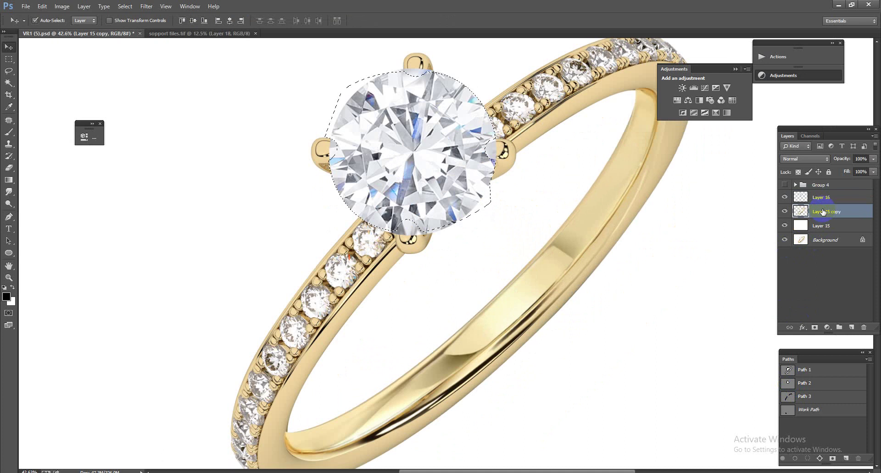
{"action": "key", "text": "ctrl+j"}
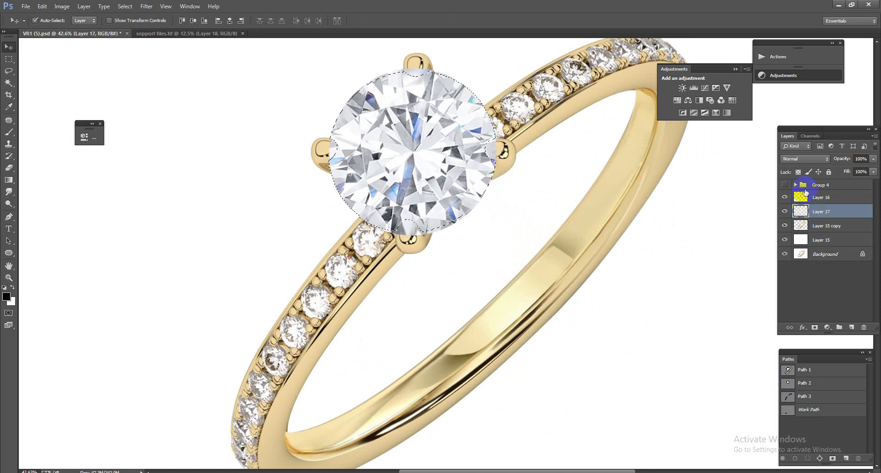
{"action": "left_click", "coordinate": [825, 197]}
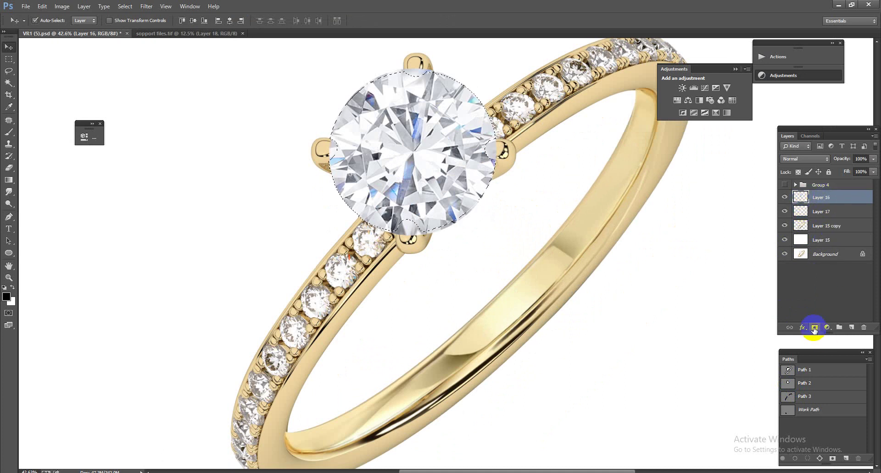
{"action": "left_click", "coordinate": [813, 328]}
- Merge the copied prong layer, Layer 17, down into Layer 16
{"action": "scroll", "coordinate": [434, 293], "scroll_direction": "down", "scroll_amount": 2}
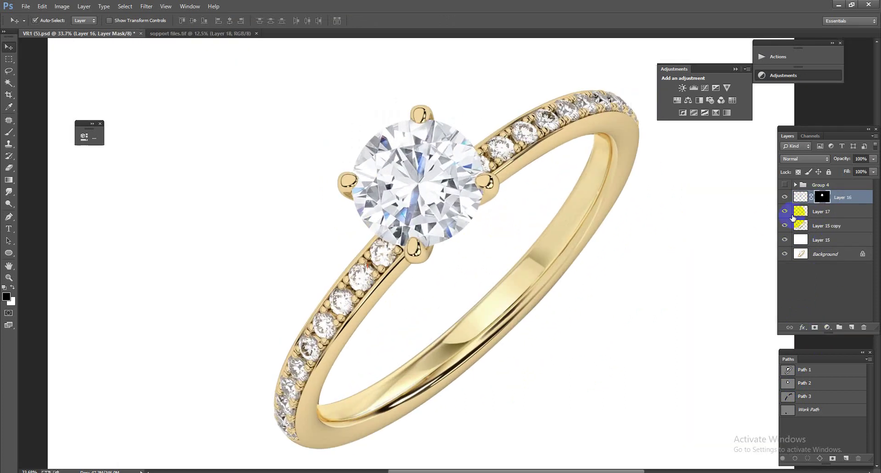
{"action": "left_click", "coordinate": [819, 215], "text": "shift"}
{"action": "key", "text": "ctrl+e"}
{"action": "scroll", "coordinate": [457, 214], "scroll_direction": "up", "scroll_amount": 4}
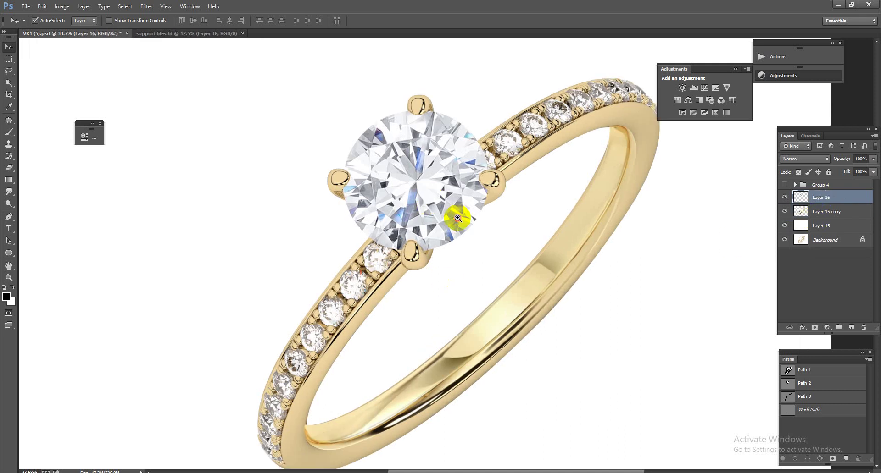
{"action": "scroll", "coordinate": [488, 237], "scroll_direction": "up", "scroll_amount": 5}
{"action": "scroll", "coordinate": [489, 237], "scroll_direction": "down", "scroll_amount": 5}
{"action": "scroll", "coordinate": [505, 242], "scroll_direction": "up", "scroll_amount": 2}
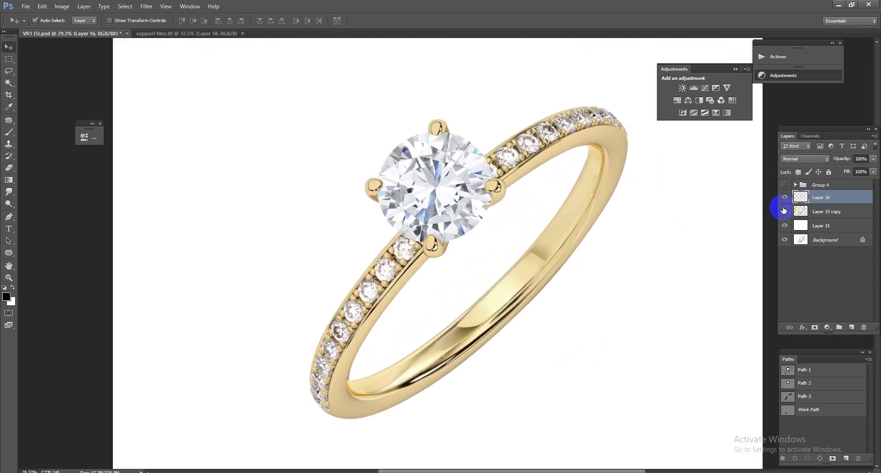
- Toggle Layer 16 on and off to compare the replacement diamond with the original stone
{"action": "left_click", "coordinate": [785, 198]}
{"action": "left_click", "coordinate": [785, 198]}
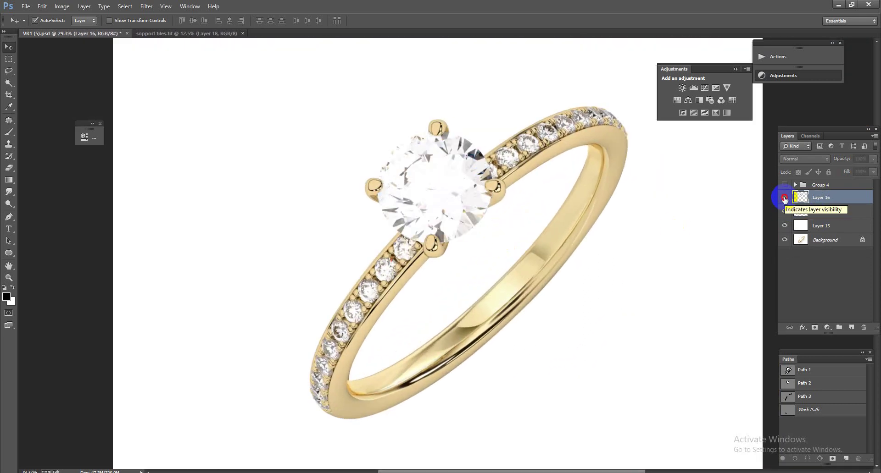
{"action": "left_click", "coordinate": [784, 197]}
{"action": "left_click", "coordinate": [784, 198]}
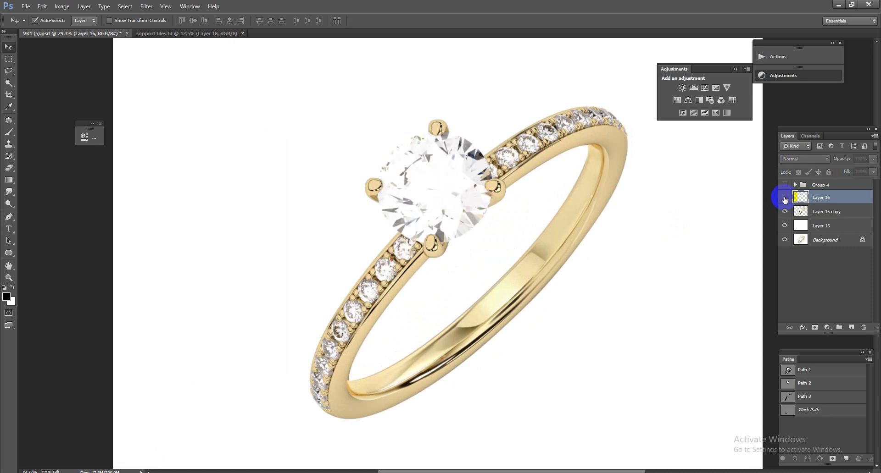
{"action": "left_click", "coordinate": [784, 197]}
{"action": "scroll", "coordinate": [492, 250], "scroll_direction": "down", "scroll_amount": 3}
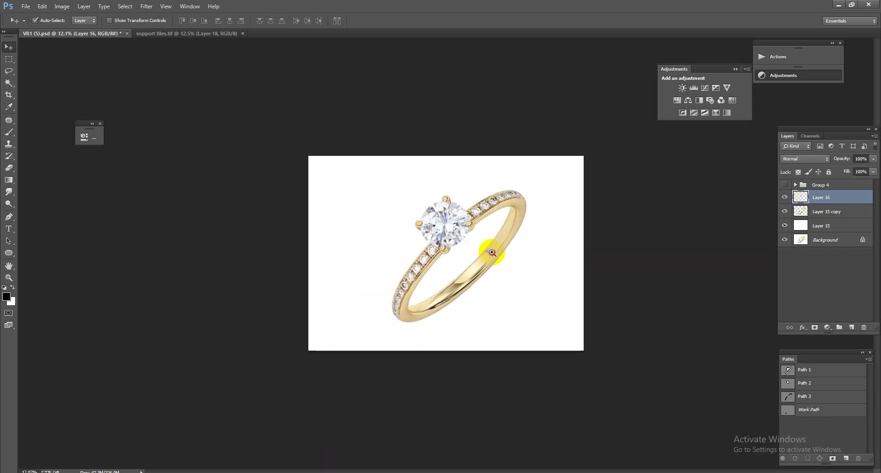
{"action": "scroll", "coordinate": [507, 263], "scroll_direction": "up", "scroll_amount": 2}
{"action": "scroll", "coordinate": [482, 265], "scroll_direction": "down", "scroll_amount": 2}
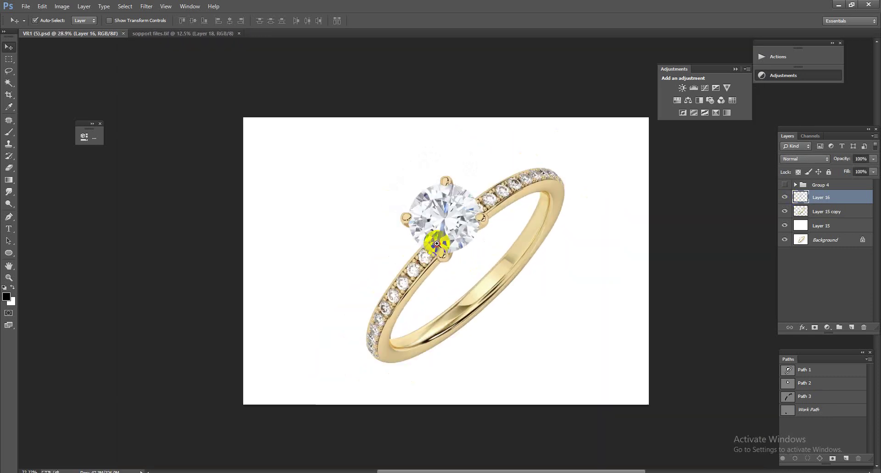
{"action": "scroll", "coordinate": [500, 290], "scroll_direction": "up", "scroll_amount": 1}
{"action": "scroll", "coordinate": [501, 290], "scroll_direction": "up", "scroll_amount": 2}
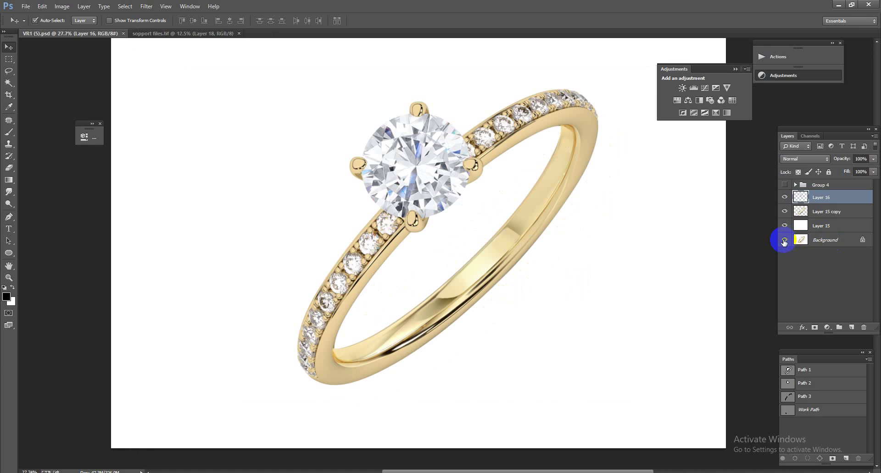
- Flip between the Background-only original and the full edit, ending with all layers visible
{"action": "left_click", "coordinate": [784, 239]}
{"action": "left_click", "coordinate": [784, 240], "text": "alt"}
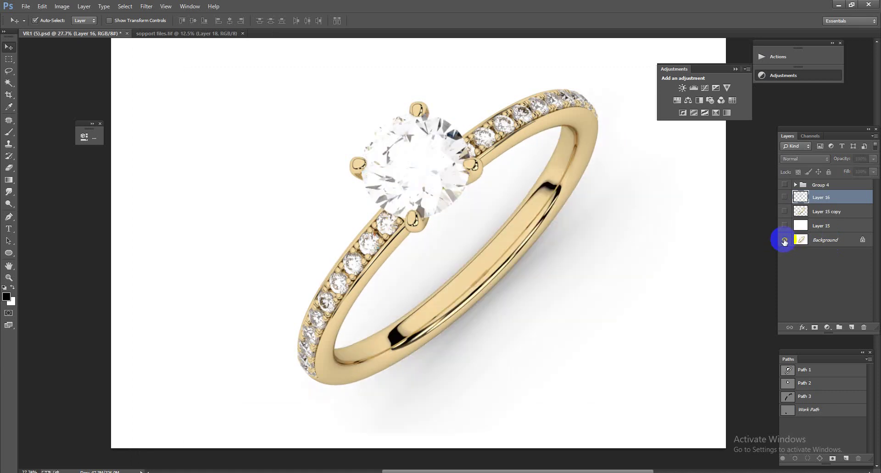
{"action": "left_click", "coordinate": [784, 239], "text": "alt"}
{"action": "left_click", "coordinate": [784, 239], "text": "alt"}
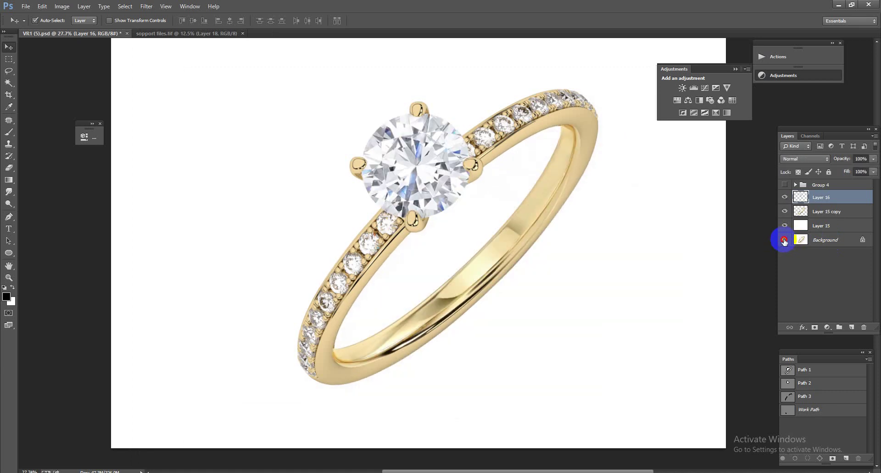
{"action": "left_click", "coordinate": [784, 240], "text": "alt"}
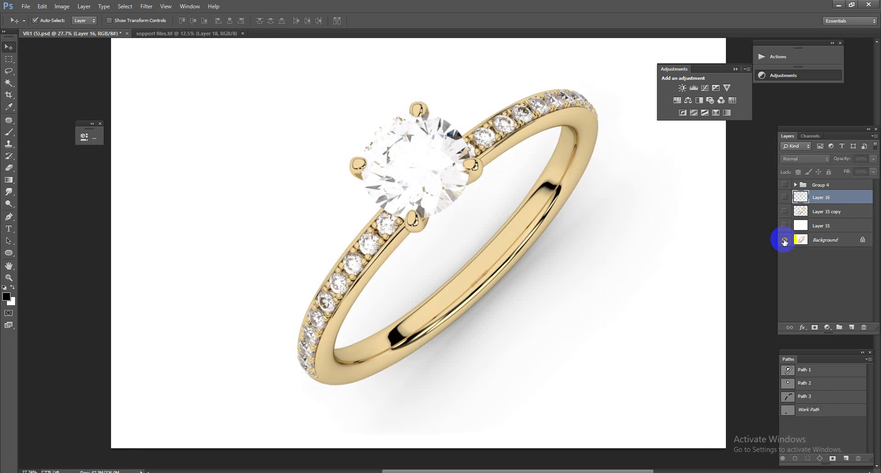
{"action": "left_click", "coordinate": [784, 239], "text": "alt"}
{"action": "mouse_move", "coordinate": [440, 275]}
{"action": "left_mouse_down"}
{"action": "mouse_move", "coordinate": [523, 271]}
{"action": "mouse_move", "coordinate": [484, 290]}
{"action": "left_mouse_up"}
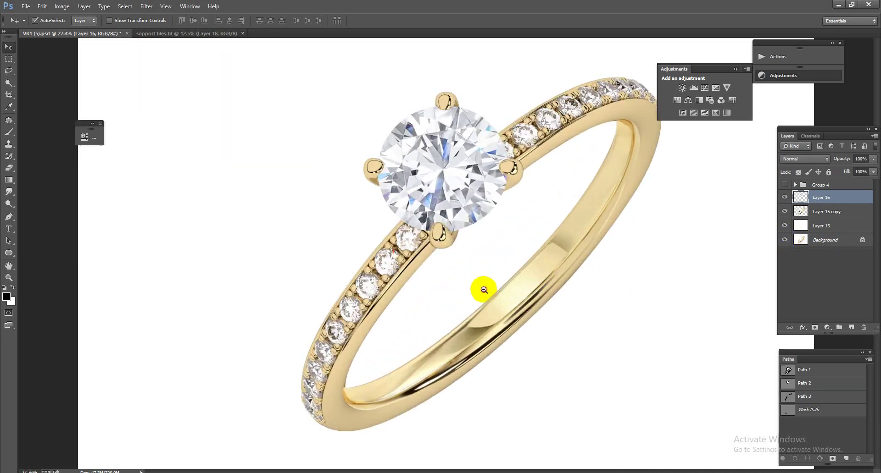
- Paste Layer 7's diamond from sopport files.tif into VR1, shrunk to about 23% over a side stone
{"action": "left_click", "coordinate": [188, 34]}
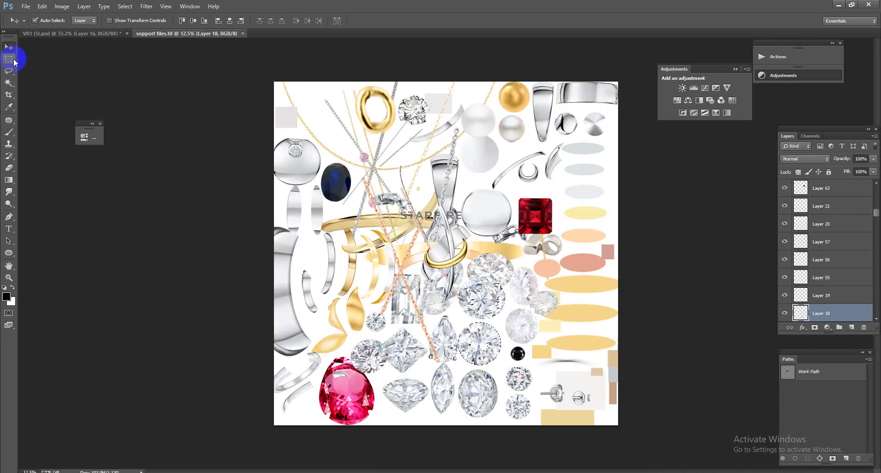
{"action": "left_click", "coordinate": [486, 383]}
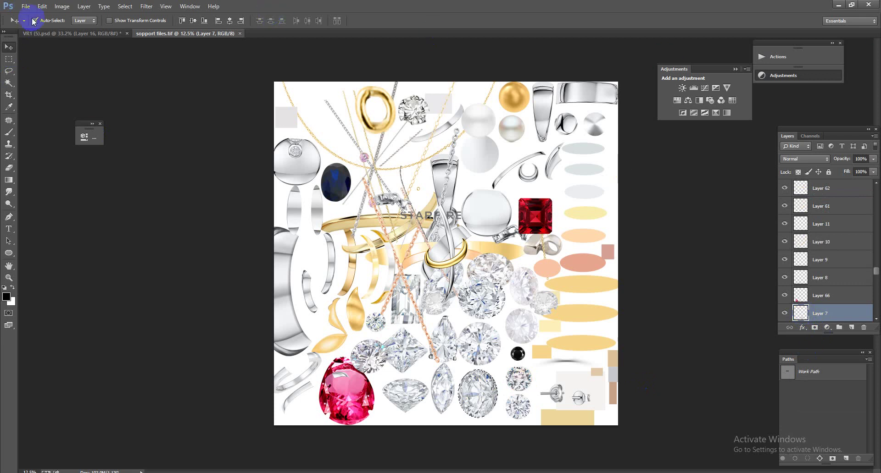
{"action": "left_click", "coordinate": [45, 33]}
{"action": "mouse_move", "coordinate": [355, 251]}
{"action": "left_mouse_down"}
{"action": "mouse_move", "coordinate": [410, 320]}
{"action": "mouse_move", "coordinate": [429, 295]}
{"action": "mouse_move", "coordinate": [410, 305]}
{"action": "mouse_move", "coordinate": [379, 299]}
{"action": "left_mouse_up"}
{"action": "key", "text": "ctrl+v"}
{"action": "key", "text": "ctrl+t"}
{"action": "mouse_move", "coordinate": [420, 338]}
{"action": "left_mouse_down"}
{"action": "mouse_move", "coordinate": [374, 274]}
{"action": "mouse_move", "coordinate": [342, 281]}
{"action": "mouse_move", "coordinate": [426, 284]}
{"action": "mouse_move", "coordinate": [398, 272]}
{"action": "left_mouse_up"}
{"action": "scroll", "coordinate": [355, 286], "scroll_direction": "up", "scroll_amount": 4}
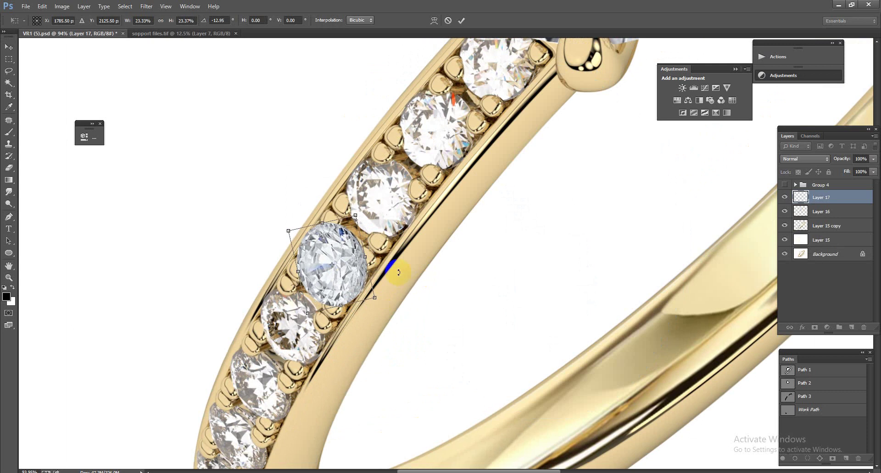
- Commit the resized diamond and place a stretched copy on the next band stone
{"action": "double_click", "coordinate": [367, 260]}
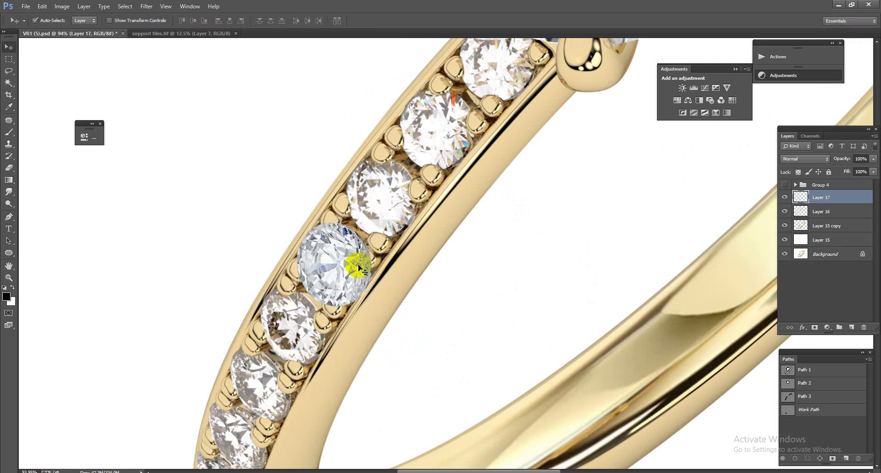
{"action": "left_click_drag", "start_coordinate": [358, 269], "coordinate": [436, 141]}
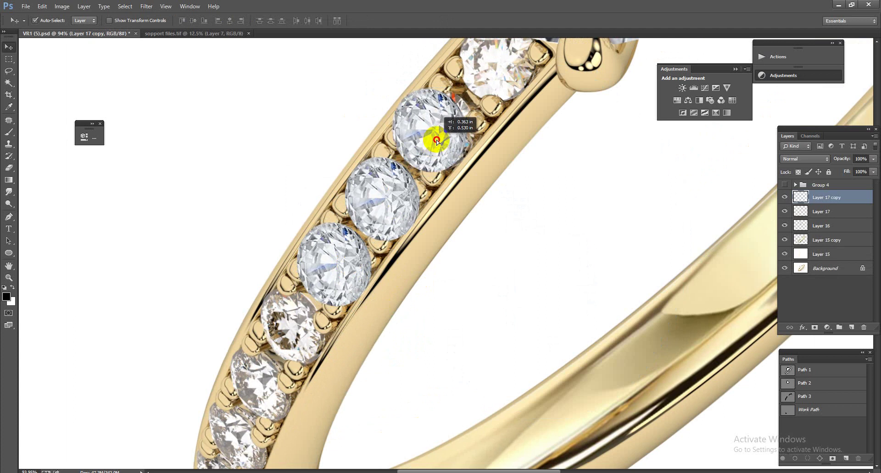
{"action": "key", "text": "ctrl+j"}
{"action": "key", "text": "ctrl+t"}
{"action": "mouse_move", "coordinate": [466, 131]}
{"action": "left_mouse_down"}
{"action": "mouse_move", "coordinate": [476, 128]}
{"action": "mouse_move", "coordinate": [393, 211]}
{"action": "mouse_move", "coordinate": [436, 149]}
{"action": "left_mouse_up"}
{"action": "key", "text": "Return"}
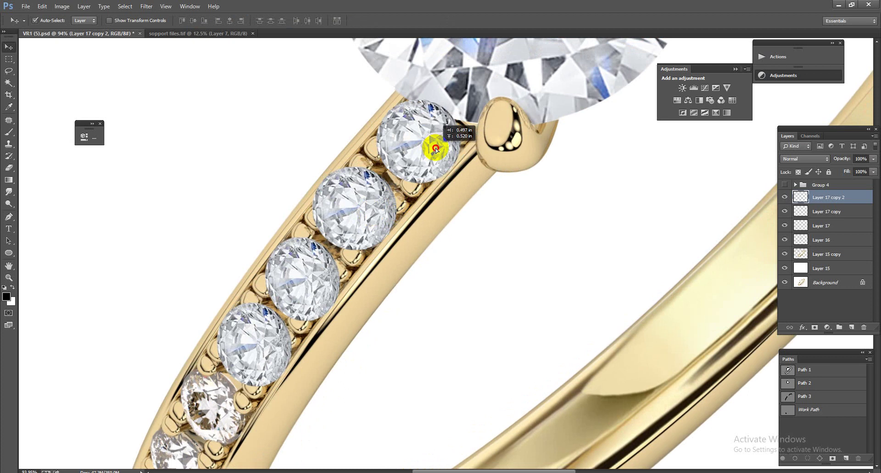
- Duplicate the diamond again and move the copy onto the following band stone
{"action": "key", "text": "ctrl+j"}
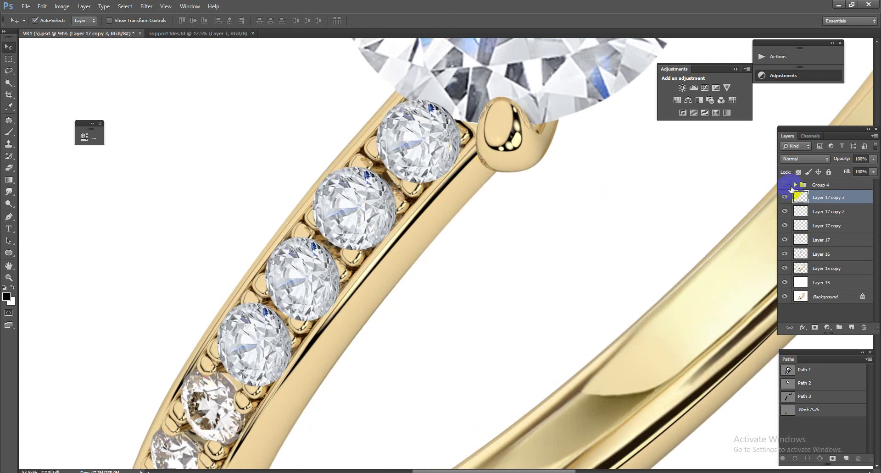
{"action": "key", "text": "ctrl+0"}
{"action": "left_click", "coordinate": [435, 299]}
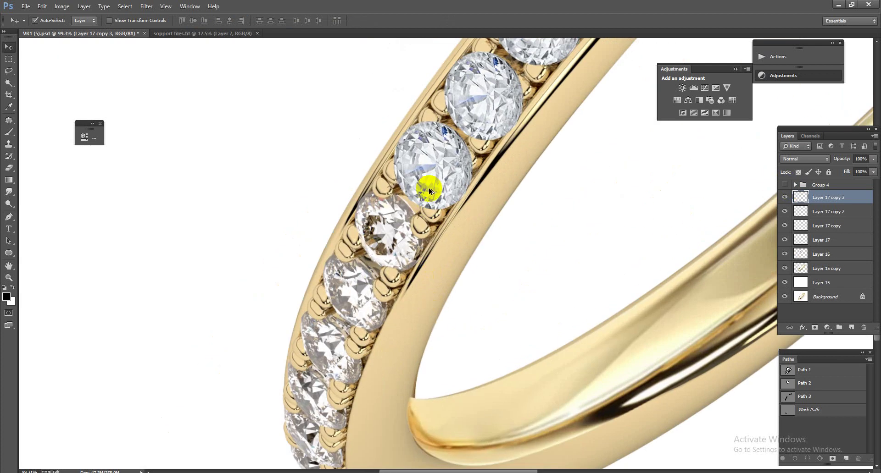
{"action": "mouse_move", "coordinate": [428, 187]}
{"action": "left_mouse_down"}
{"action": "mouse_move", "coordinate": [384, 252]}
{"action": "mouse_move", "coordinate": [419, 210]}
{"action": "left_mouse_up"}
- Place another copy lower on the band, rotated, narrowed and skewed to follow its curve
{"action": "scroll", "coordinate": [383, 252], "scroll_direction": "down", "scroll_amount": 2}
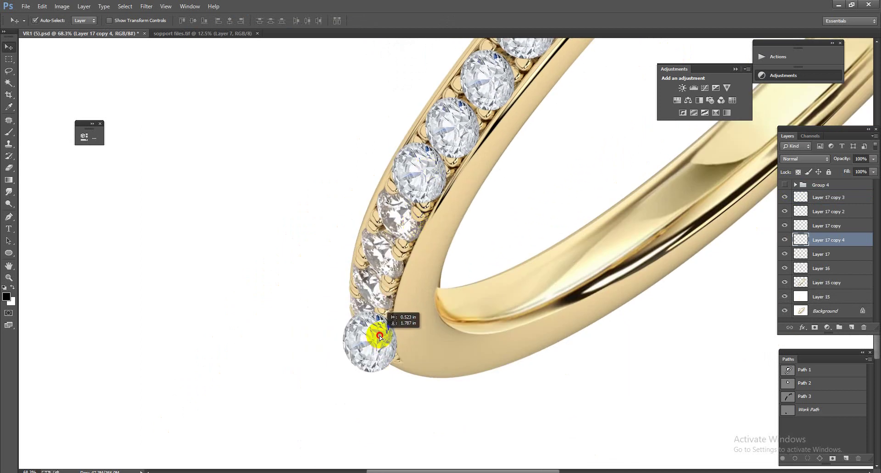
{"action": "left_click_drag", "start_coordinate": [378, 305], "coordinate": [379, 342]}
{"action": "key", "text": "ctrl+t"}
{"action": "left_click_drag", "start_coordinate": [415, 303], "coordinate": [408, 313]}
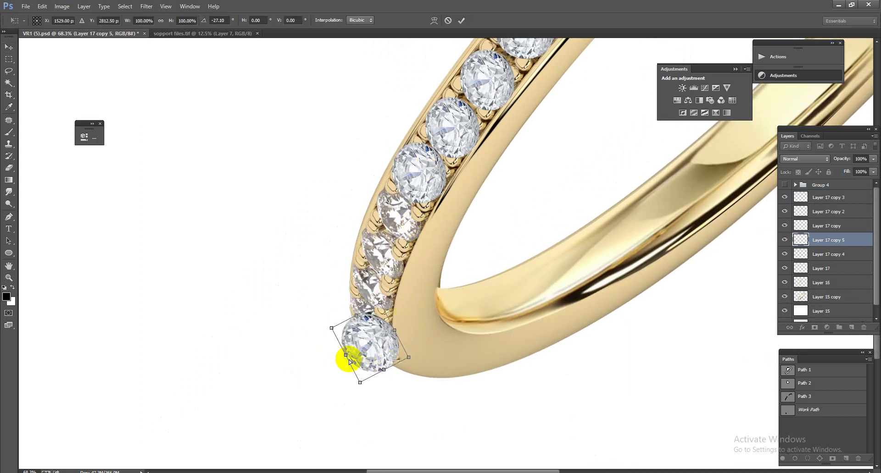
{"action": "mouse_move", "coordinate": [348, 361]}
{"action": "left_mouse_down"}
{"action": "mouse_move", "coordinate": [353, 349]}
{"action": "mouse_move", "coordinate": [391, 335]}
{"action": "mouse_move", "coordinate": [373, 299]}
{"action": "mouse_move", "coordinate": [396, 230]}
{"action": "left_mouse_up"}
{"action": "key", "text": "Return"}
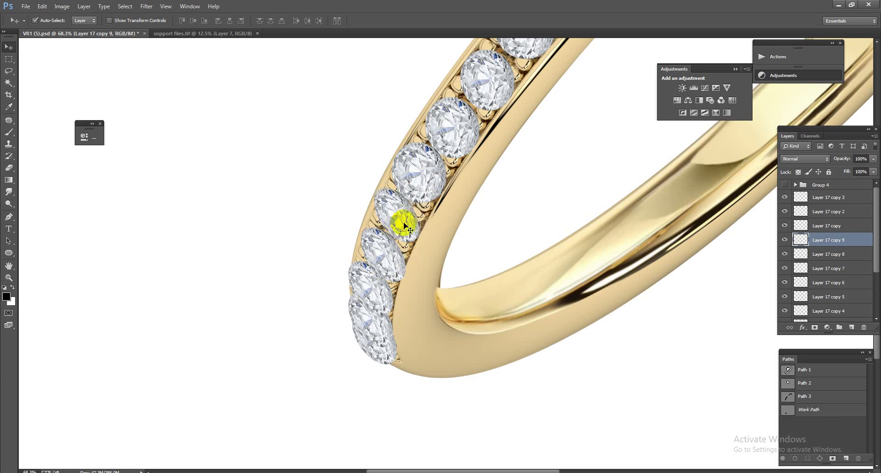
- Stretch this diamond copy slightly to fit its setting
{"action": "key", "text": "ctrl+t"}
{"action": "left_click_drag", "start_coordinate": [419, 215], "coordinate": [424, 183]}
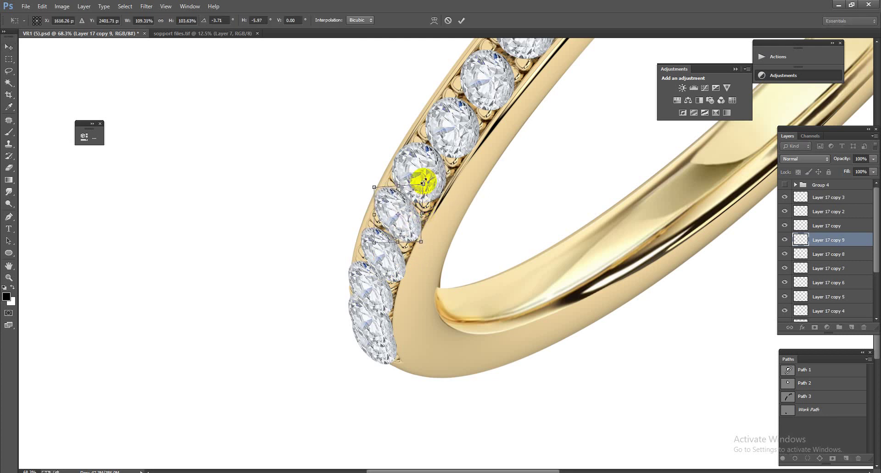
{"action": "key", "text": "Return"}
{"action": "scroll", "coordinate": [399, 170], "scroll_direction": "down", "scroll_amount": 3}
{"action": "scroll", "coordinate": [523, 146], "scroll_direction": "up", "scroll_amount": 2}
{"action": "scroll", "coordinate": [576, 155], "scroll_direction": "up", "scroll_amount": 2}
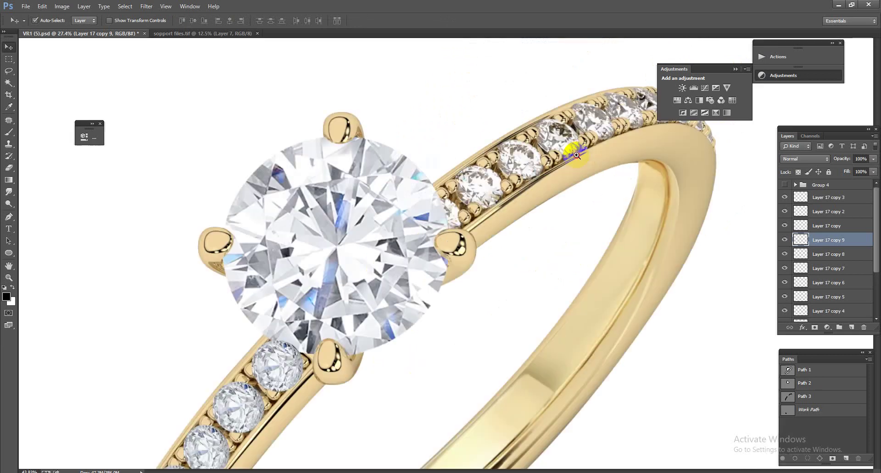
{"action": "scroll", "coordinate": [576, 155], "scroll_direction": "up", "scroll_amount": 5}
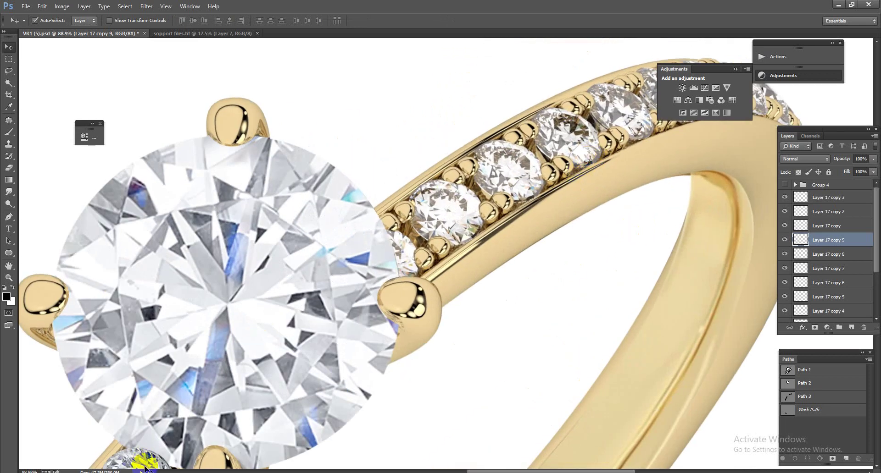
- Add a horizontally flipped, rotated, skewed copy beside the centre stone; move another further up
{"action": "left_click_drag", "start_coordinate": [143, 459], "coordinate": [453, 210]}
{"action": "key", "text": "ctrl+t"}
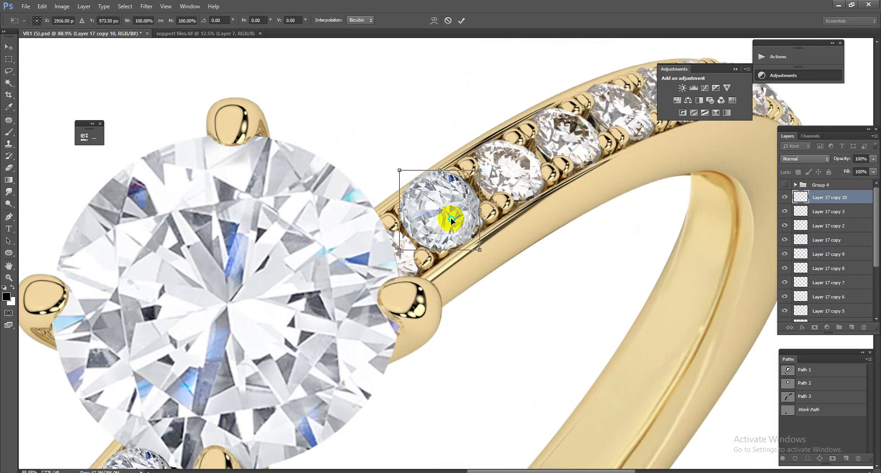
{"action": "right_click", "coordinate": [452, 220]}
{"action": "left_click", "coordinate": [505, 357]}
{"action": "left_click_drag", "start_coordinate": [488, 158], "coordinate": [446, 134]}
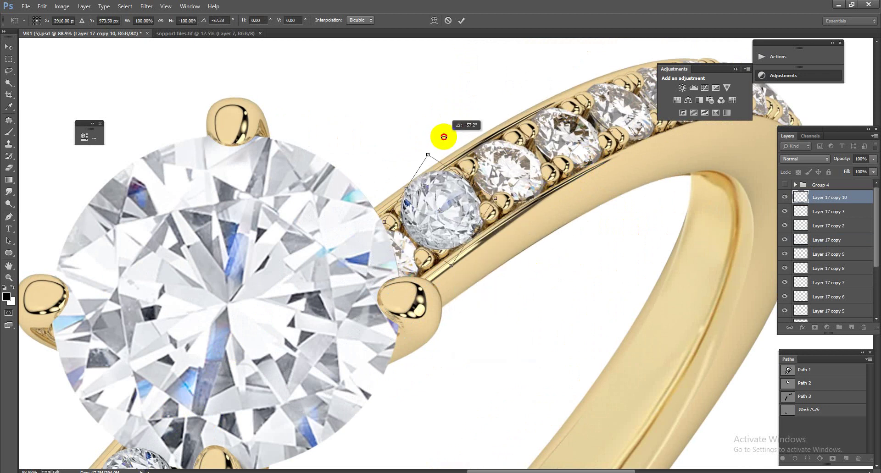
{"action": "left_click_drag", "start_coordinate": [453, 221], "coordinate": [459, 221]}
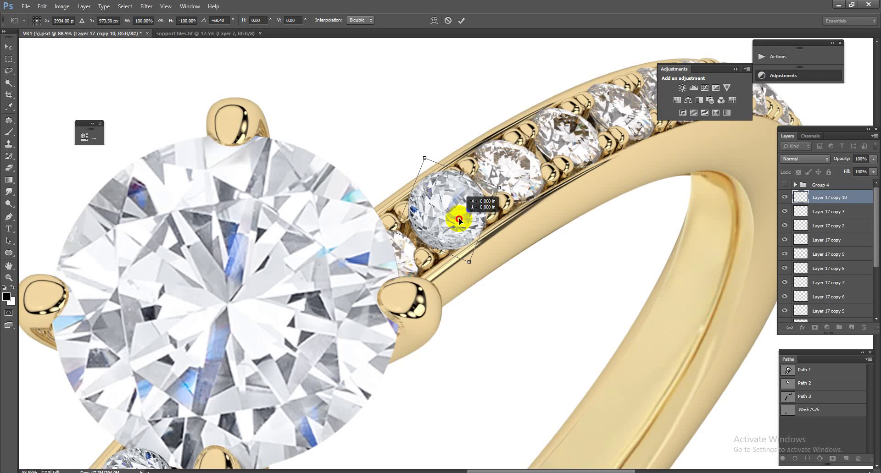
{"action": "left_click_drag", "start_coordinate": [463, 175], "coordinate": [464, 179]}
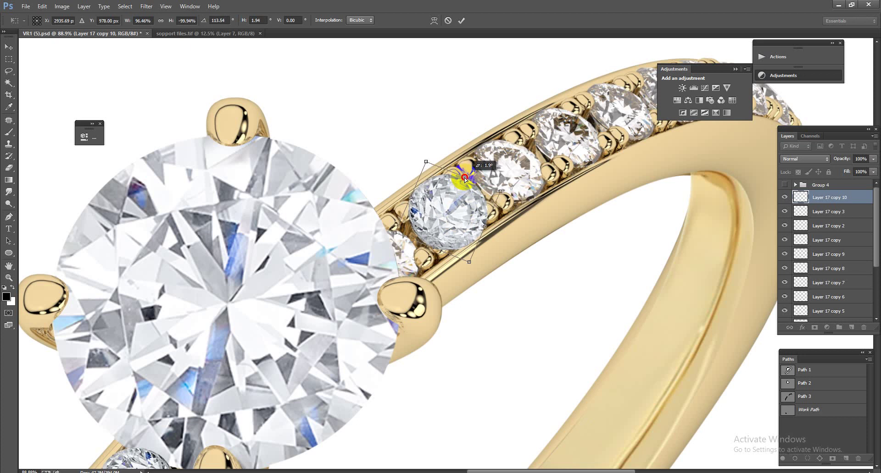
{"action": "key", "text": "Return"}
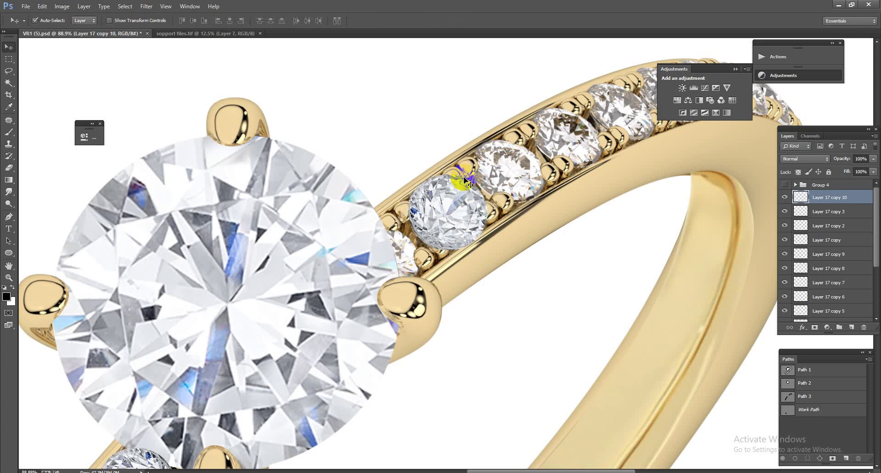
{"action": "mouse_move", "coordinate": [458, 216]}
{"action": "left_mouse_down"}
{"action": "mouse_move", "coordinate": [672, 89]}
{"action": "mouse_move", "coordinate": [442, 196]}
{"action": "left_mouse_up"}
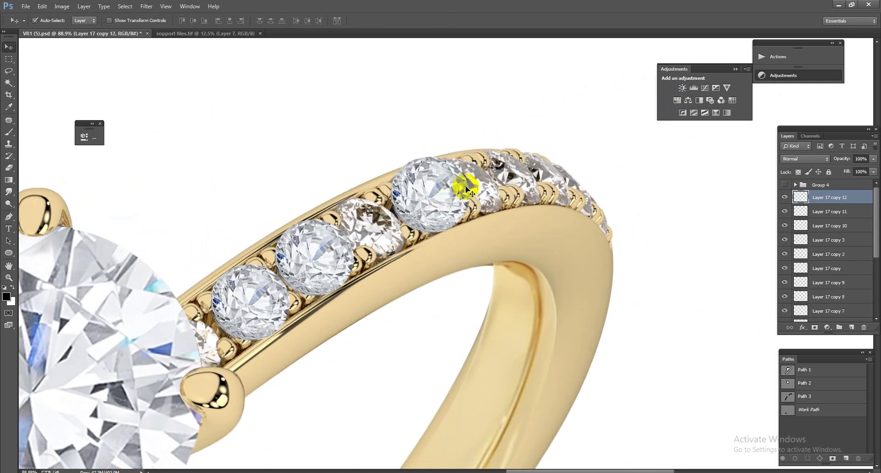
- Tilt, narrow and skew two diamond copies to match the band's angle
{"action": "key", "text": "ctrl+t"}
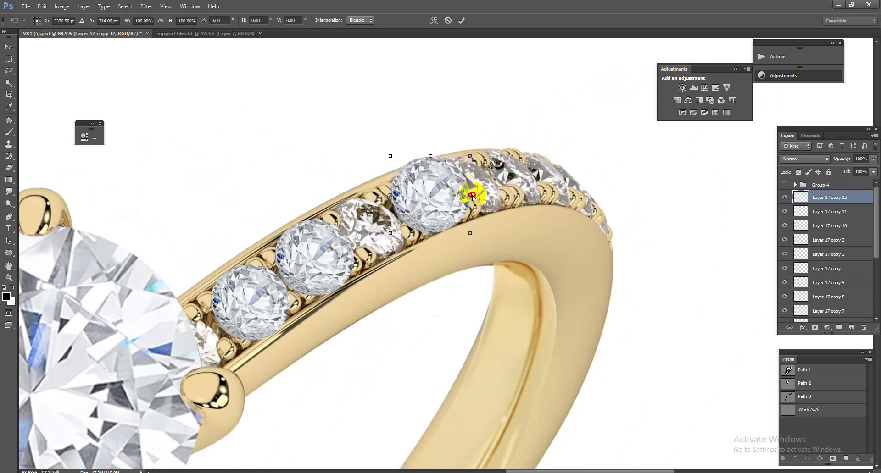
{"action": "left_click_drag", "start_coordinate": [472, 196], "coordinate": [456, 200]}
{"action": "mouse_move", "coordinate": [427, 158]}
{"action": "left_mouse_down"}
{"action": "mouse_move", "coordinate": [376, 209]}
{"action": "mouse_move", "coordinate": [384, 216]}
{"action": "left_mouse_up"}
{"action": "key", "text": "Return"}
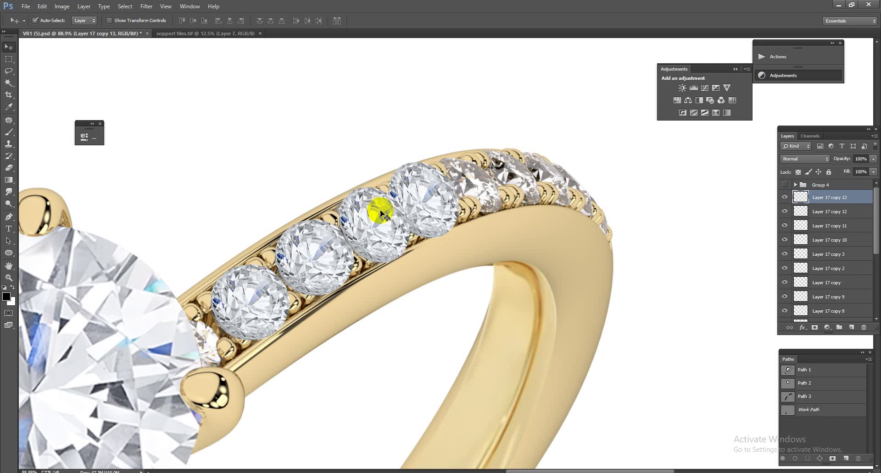
{"action": "key", "text": "ctrl+t"}
{"action": "left_click_drag", "start_coordinate": [448, 251], "coordinate": [432, 228]}
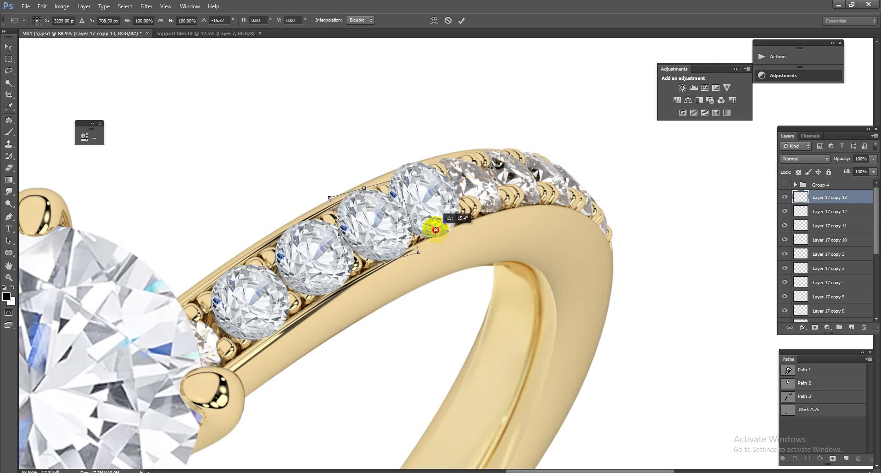
{"action": "left_click_drag", "start_coordinate": [365, 194], "coordinate": [363, 198]}
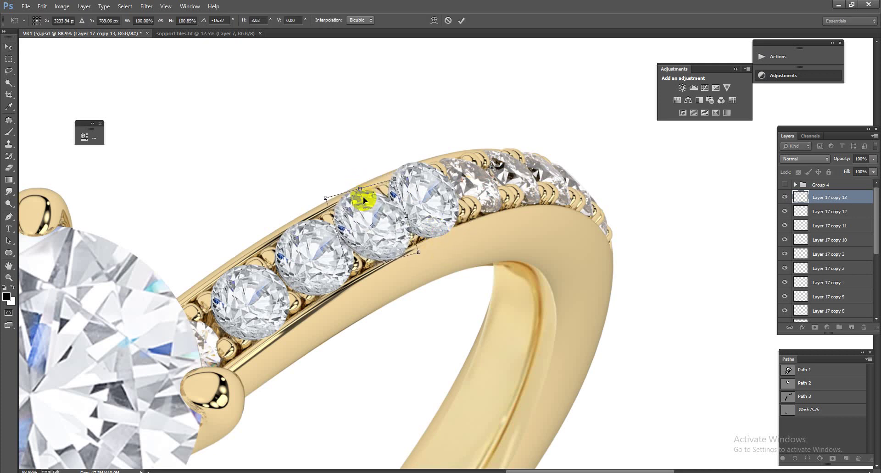
{"action": "key", "text": "Return"}
- Place a squeezed side-on copy at the band's upper end and a rotated copy below it
{"action": "mouse_move", "coordinate": [380, 235]}
{"action": "left_mouse_down"}
{"action": "mouse_move", "coordinate": [556, 178]}
{"action": "mouse_move", "coordinate": [604, 226]}
{"action": "left_mouse_up"}
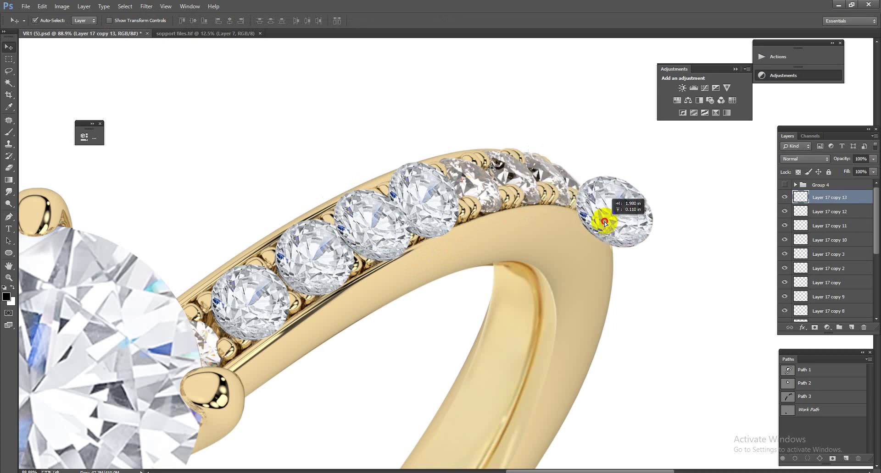
{"action": "key", "text": "ctrl+t"}
{"action": "left_click_drag", "start_coordinate": [651, 211], "coordinate": [615, 221]}
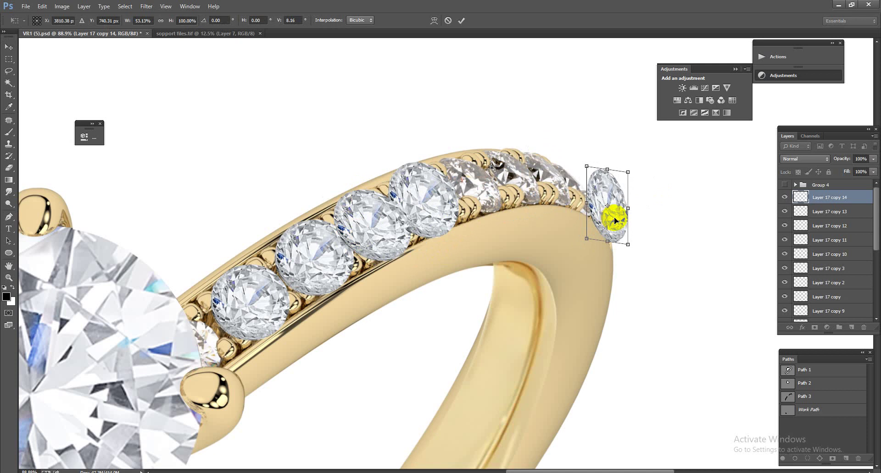
{"action": "key", "text": "Return"}
{"action": "left_click_drag", "start_coordinate": [614, 217], "coordinate": [578, 195]}
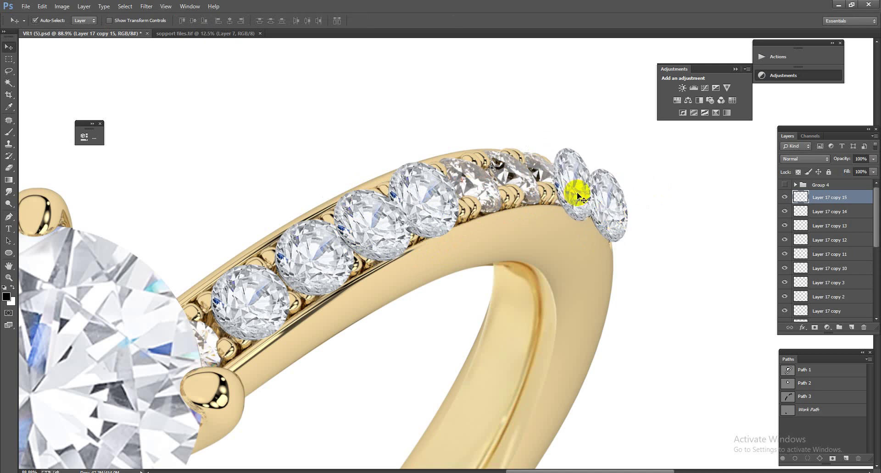
{"action": "key", "text": "ctrl+t"}
{"action": "mouse_move", "coordinate": [619, 163]}
{"action": "left_mouse_down"}
{"action": "mouse_move", "coordinate": [605, 155]}
{"action": "mouse_move", "coordinate": [484, 191]}
{"action": "left_mouse_up"}
{"action": "key", "text": "Return"}
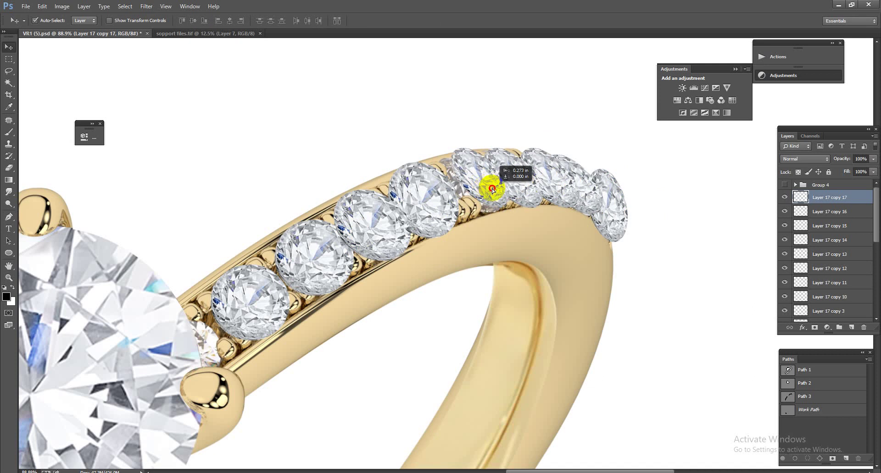
{"action": "left_click", "coordinate": [483, 191], "text": "alt"}
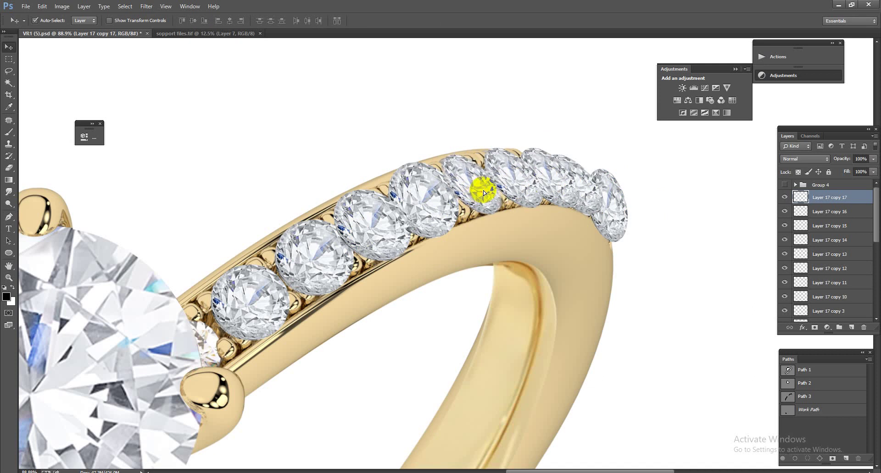
- Merge the diamond copy layers into one, compare it on and off, and move it below Layer 16
{"action": "scroll", "coordinate": [399, 197], "scroll_direction": "down", "scroll_amount": 3}
{"action": "scroll", "coordinate": [842, 229], "scroll_direction": "down", "scroll_amount": 2}
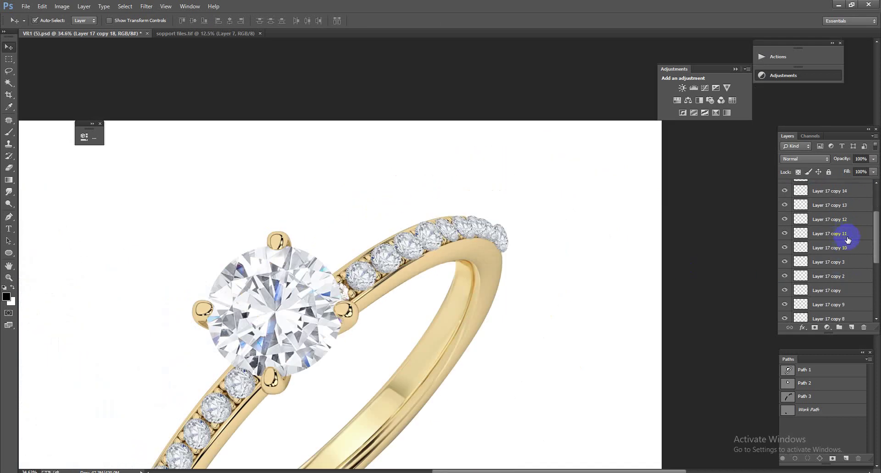
{"action": "scroll", "coordinate": [847, 236], "scroll_direction": "down", "scroll_amount": 2}
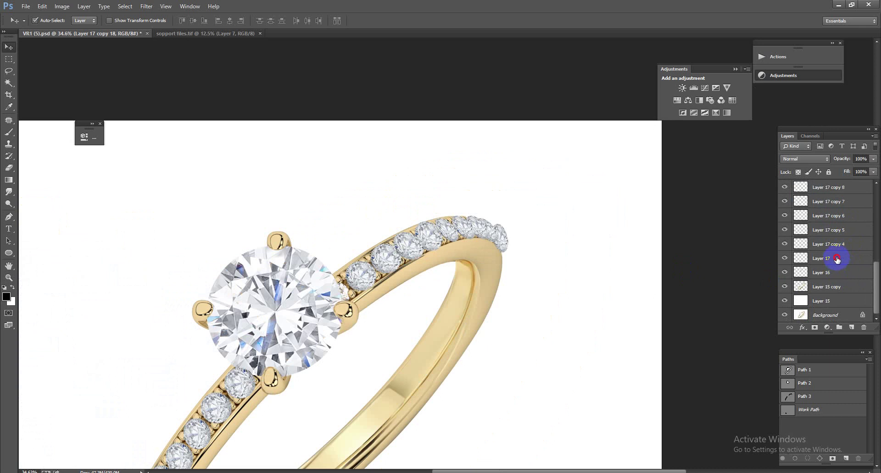
{"action": "left_click", "coordinate": [836, 260], "text": "shift"}
{"action": "key", "text": "Delete"}
{"action": "left_click", "coordinate": [784, 197]}
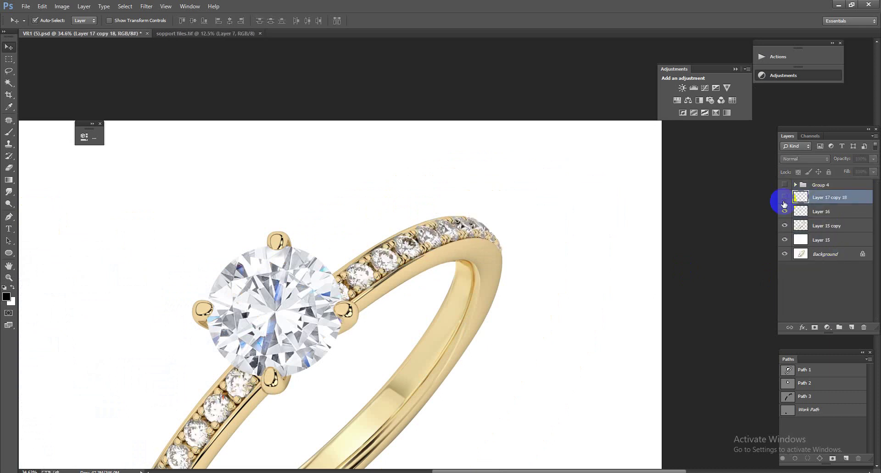
{"action": "left_click", "coordinate": [784, 198]}
{"action": "left_click", "coordinate": [784, 197]}
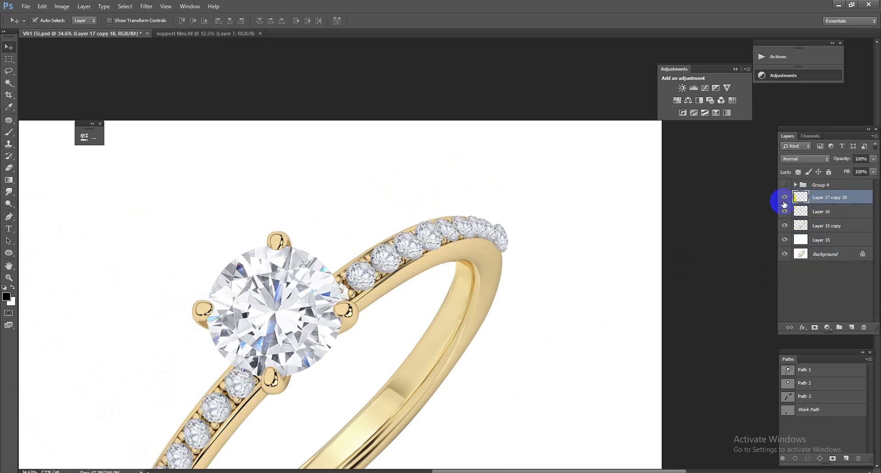
{"action": "left_click_drag", "start_coordinate": [814, 198], "coordinate": [816, 218]}
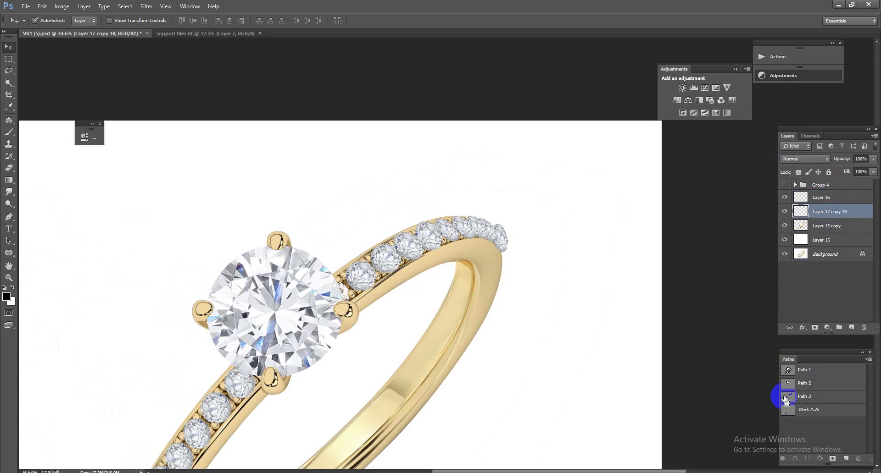
- Copy the Path 3 stones from Layer 15 copy to a new layer and mask the merged diamonds
{"action": "left_click", "coordinate": [786, 398], "text": "ctrl"}
{"action": "left_click", "coordinate": [835, 227]}
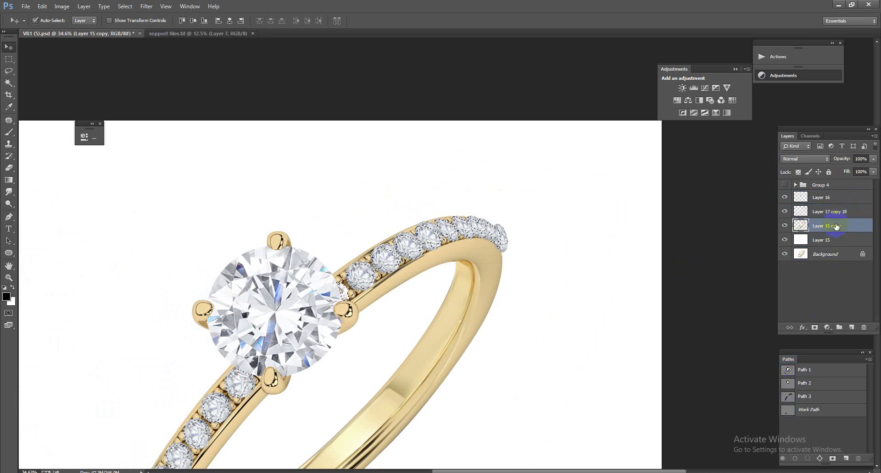
{"action": "key", "text": "ctrl+j"}
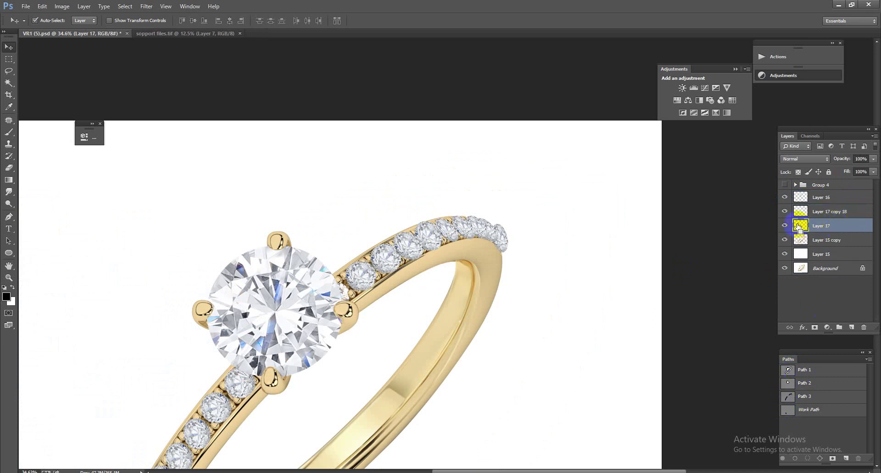
{"action": "left_click", "coordinate": [799, 226], "text": "ctrl"}
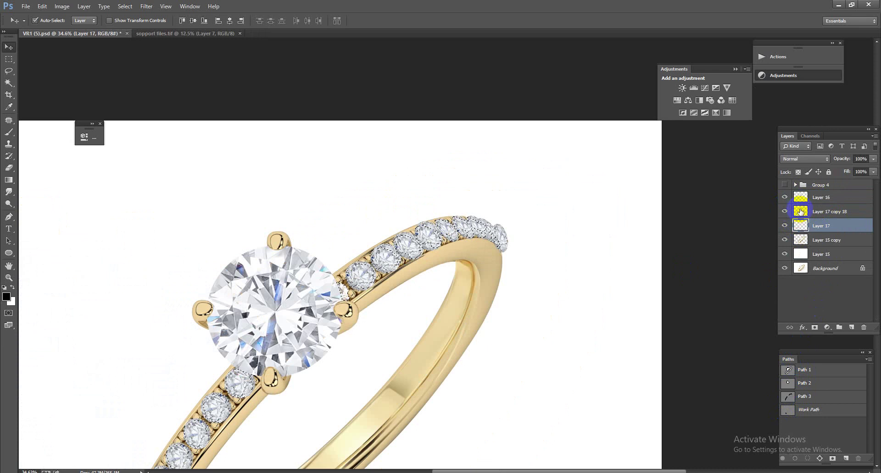
{"action": "left_click", "coordinate": [800, 211]}
{"action": "left_click", "coordinate": [814, 328]}
- Delete the masked diamond copy layer and save the document
{"action": "mouse_move", "coordinate": [566, 321]}
{"action": "left_mouse_down"}
{"action": "mouse_move", "coordinate": [482, 239]}
{"action": "mouse_move", "coordinate": [497, 271]}
{"action": "mouse_move", "coordinate": [538, 258]}
{"action": "mouse_move", "coordinate": [505, 228]}
{"action": "mouse_move", "coordinate": [552, 252]}
{"action": "left_mouse_up"}
{"action": "key", "text": "Delete"}
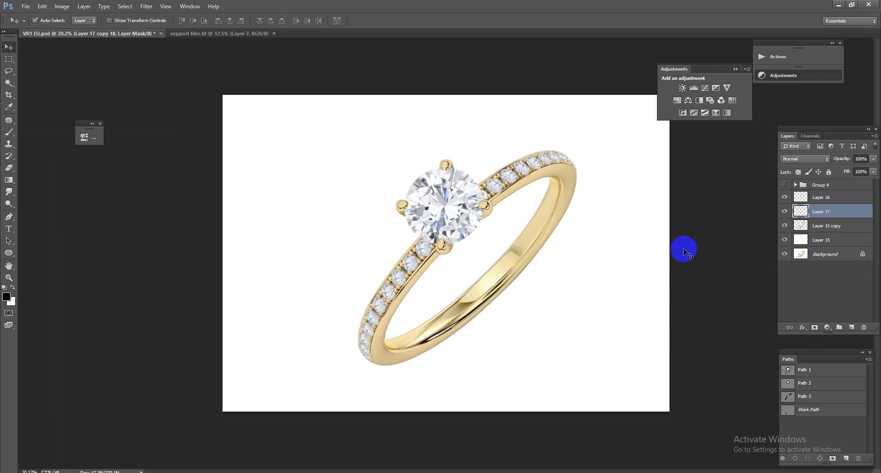
{"action": "mouse_move", "coordinate": [459, 230]}
{"action": "left_mouse_down"}
{"action": "mouse_move", "coordinate": [497, 244]}
{"action": "mouse_move", "coordinate": [454, 228]}
{"action": "mouse_move", "coordinate": [507, 277]}
{"action": "mouse_move", "coordinate": [428, 236]}
{"action": "mouse_move", "coordinate": [501, 297]}
{"action": "mouse_move", "coordinate": [456, 278]}
{"action": "mouse_move", "coordinate": [511, 312]}
{"action": "left_mouse_up"}
{"action": "key", "text": "ctrl+s"}
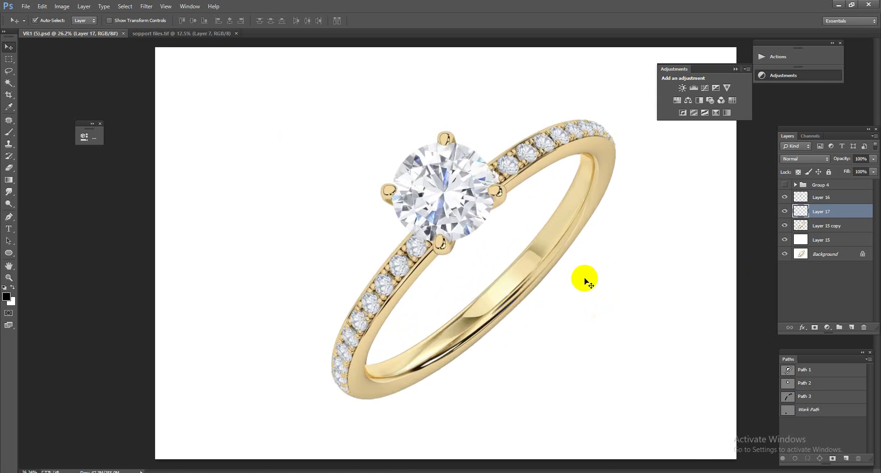
- Sample a light tan gold colour from the jewellery parts sheet
{"action": "left_click", "coordinate": [173, 33]}
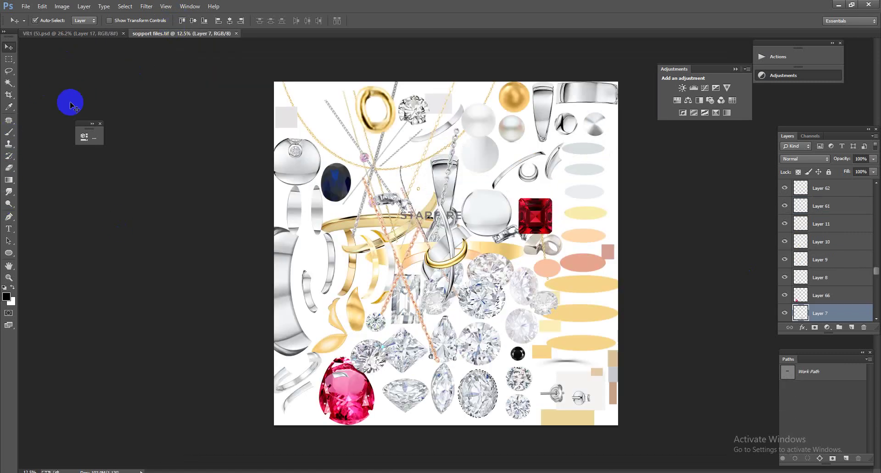
{"action": "left_click", "coordinate": [8, 132]}
{"action": "left_click", "coordinate": [598, 282], "text": "alt"}
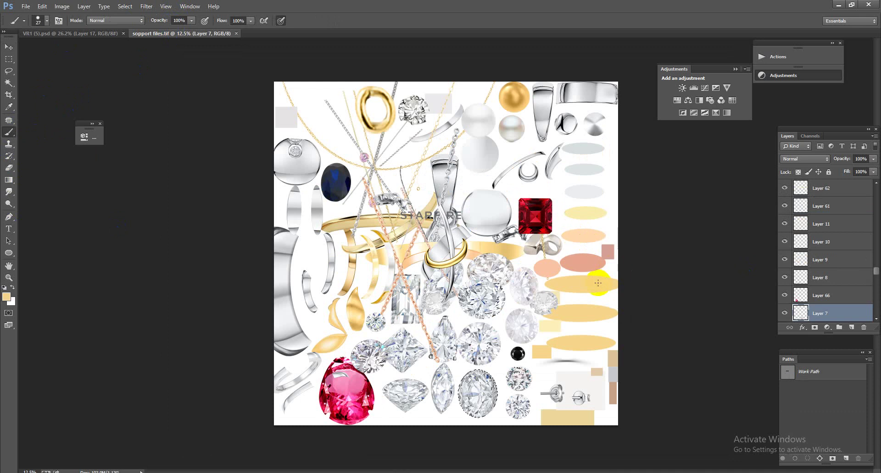
{"action": "left_click", "coordinate": [93, 33]}
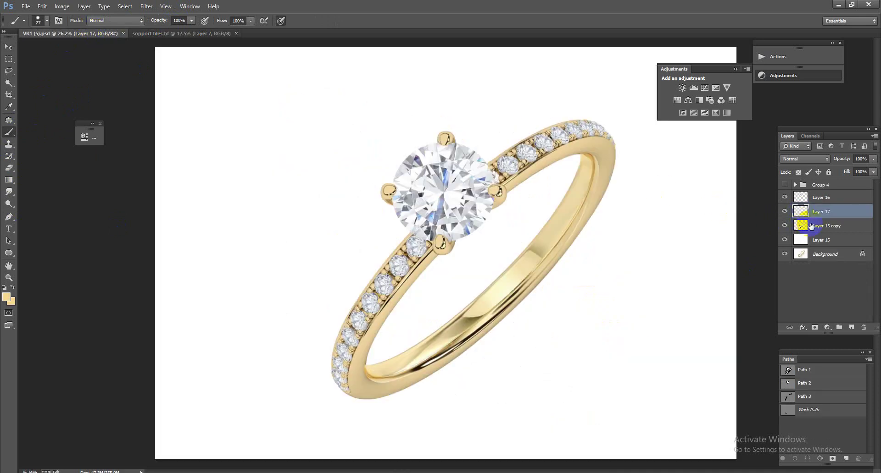
- Fill a new layer over the ring selection with the tan colour in Color blend mode
{"action": "left_click", "coordinate": [809, 226]}
{"action": "left_click", "coordinate": [801, 225], "text": "ctrl"}
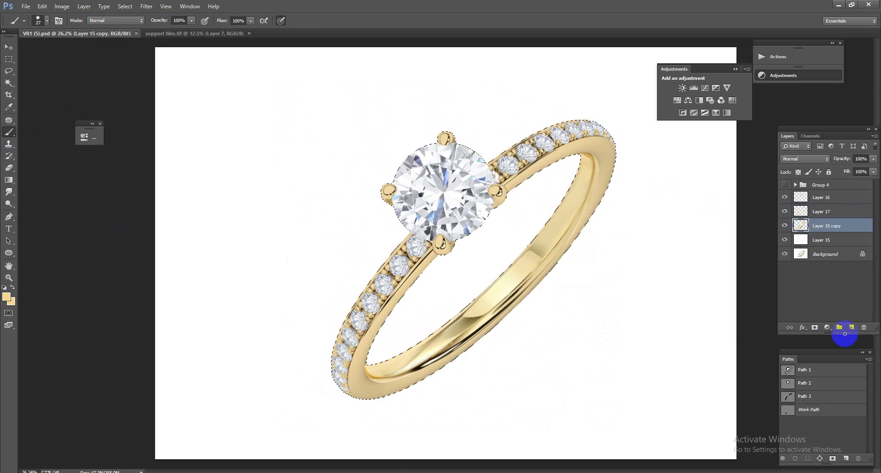
{"action": "left_click", "coordinate": [850, 326]}
{"action": "key", "text": "alt+BackSpace"}
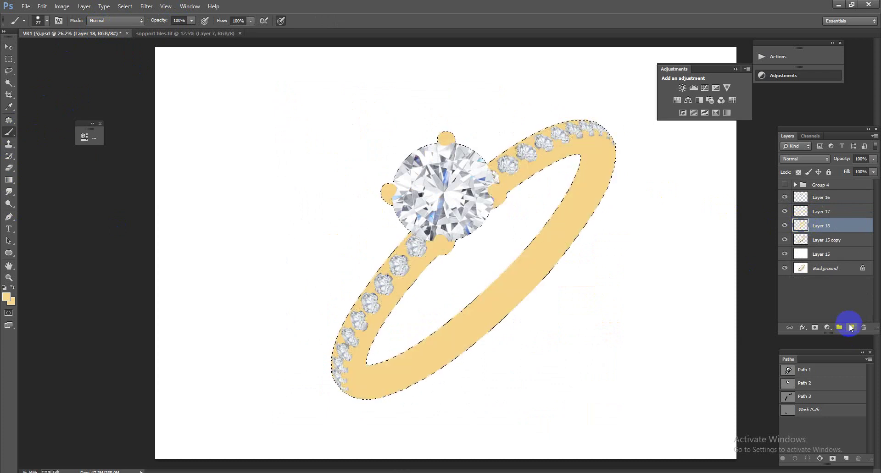
{"action": "left_click", "coordinate": [811, 159]}
{"action": "left_click", "coordinate": [806, 389]}
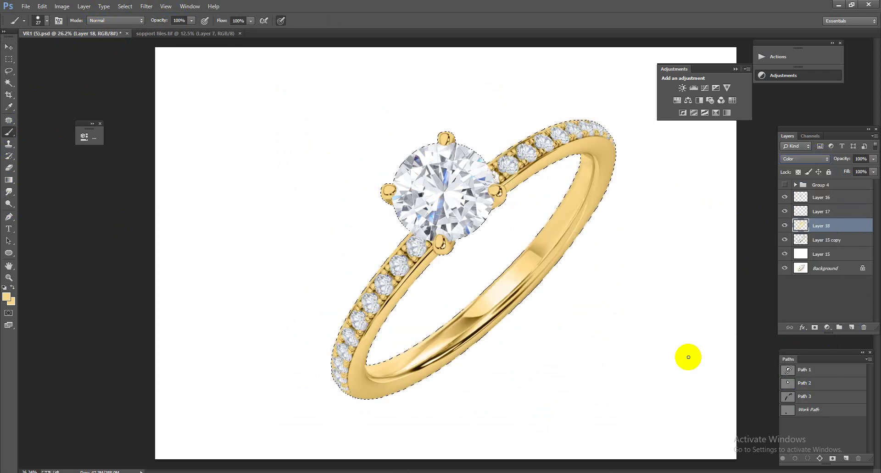
- Compare the tint on and off, lower its fill, and merge it with the ring as Layer 18
{"action": "left_click", "coordinate": [786, 226]}
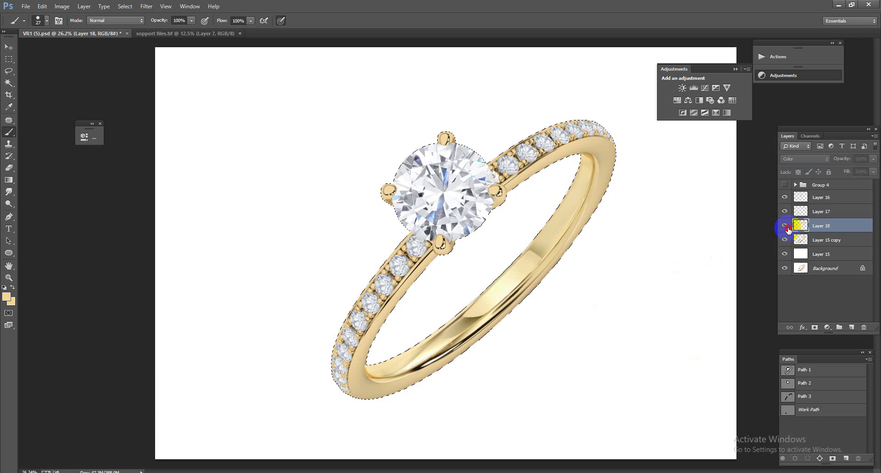
{"action": "left_click", "coordinate": [785, 226]}
{"action": "left_click", "coordinate": [784, 226]}
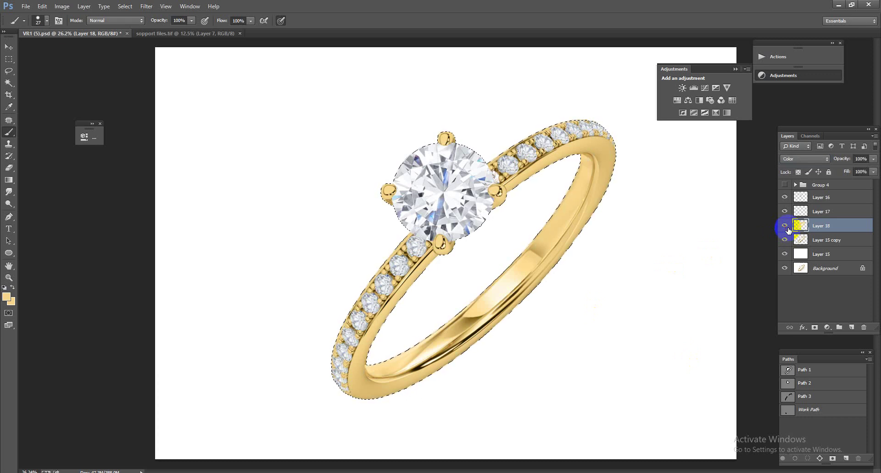
{"action": "left_click", "coordinate": [873, 171]}
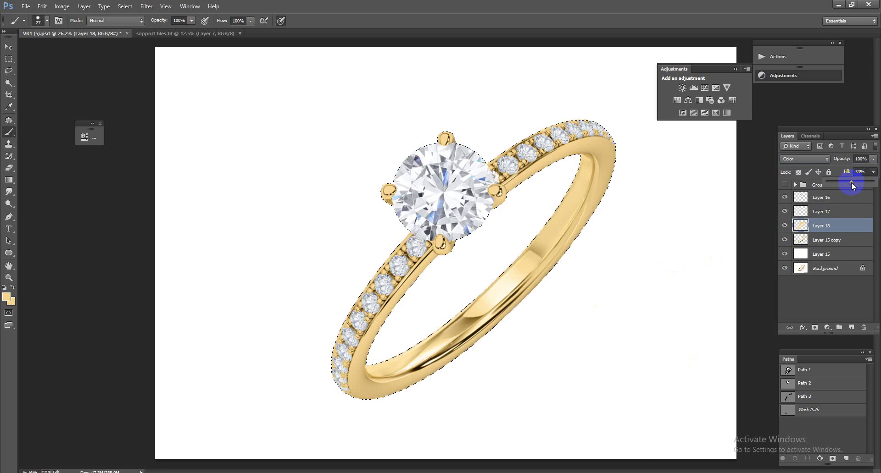
{"action": "left_click", "coordinate": [832, 240], "text": "ctrl"}
{"action": "key", "text": "ctrl+e"}
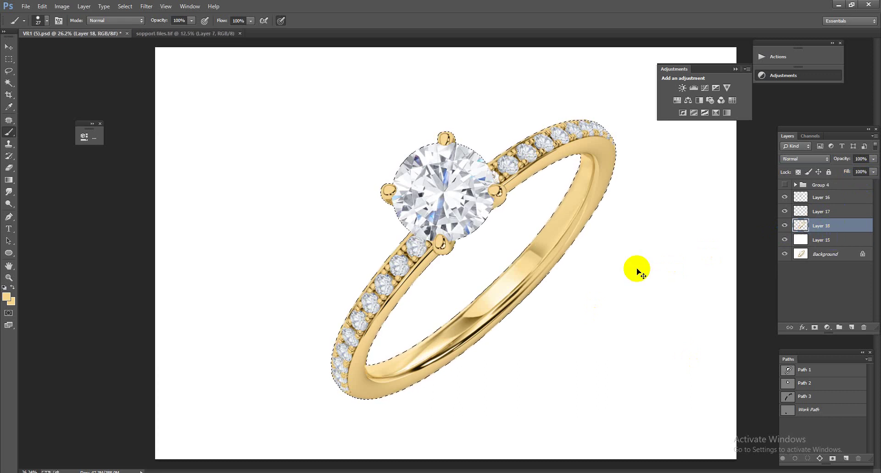
{"action": "scroll", "coordinate": [638, 268], "scroll_direction": "down", "scroll_amount": 3}
{"action": "scroll", "coordinate": [428, 240], "scroll_direction": "up", "scroll_amount": 3}
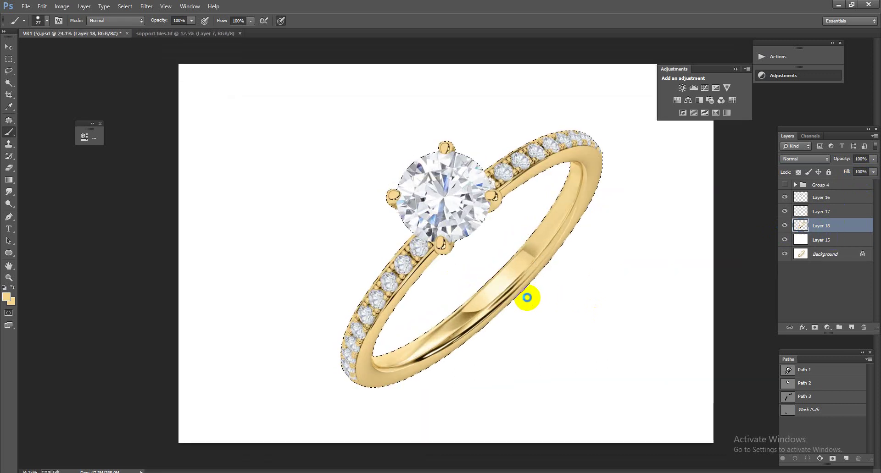
- Run the Camera Raw Filter on Layer 18, lowering Texture and setting Noise Reduction to 88
{"action": "key", "text": "ctrl+shift+a"}
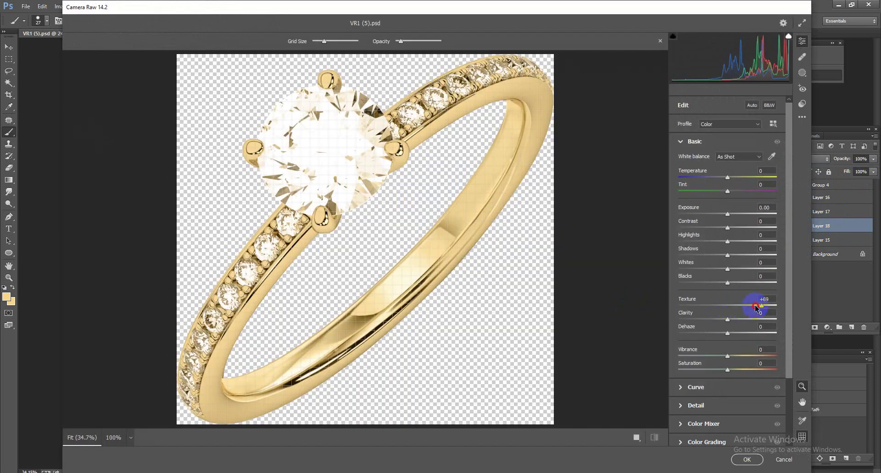
{"action": "left_click_drag", "start_coordinate": [756, 309], "coordinate": [744, 312]}
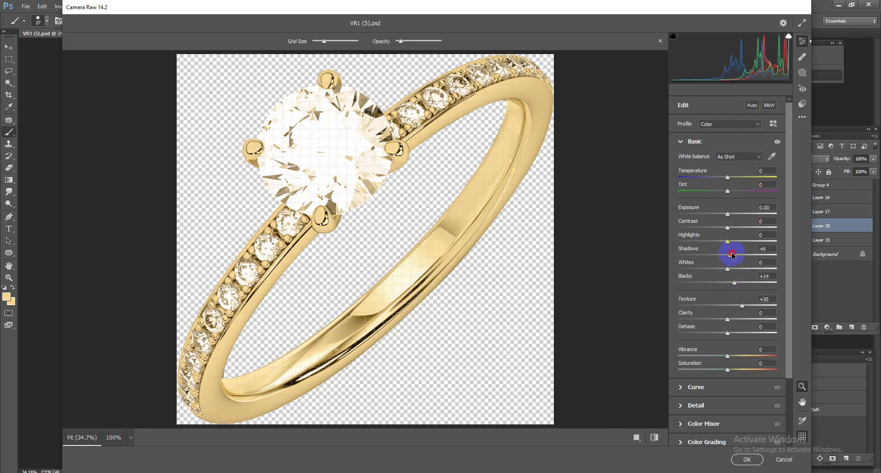
{"action": "left_click", "coordinate": [726, 407]}
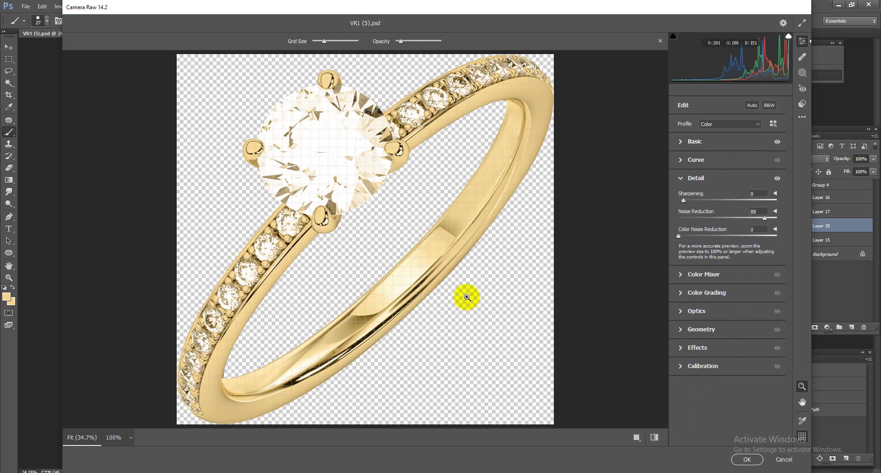
{"action": "left_click", "coordinate": [755, 460]}
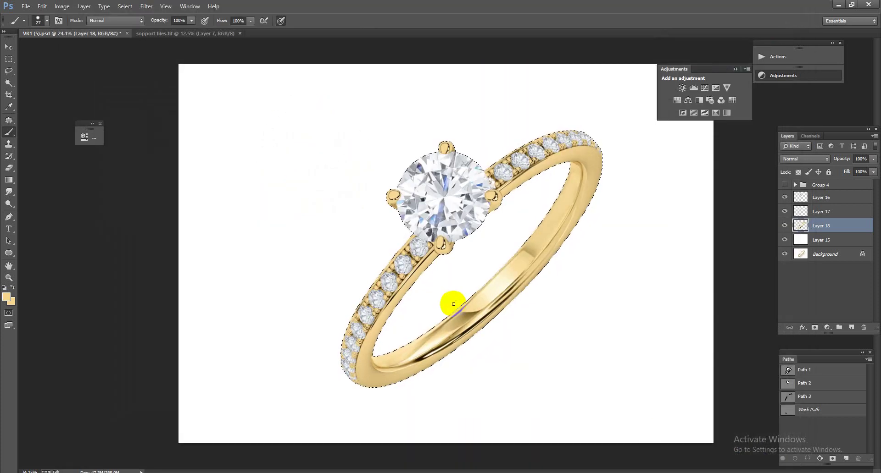
{"action": "scroll", "coordinate": [422, 338], "scroll_direction": "up", "scroll_amount": 5}
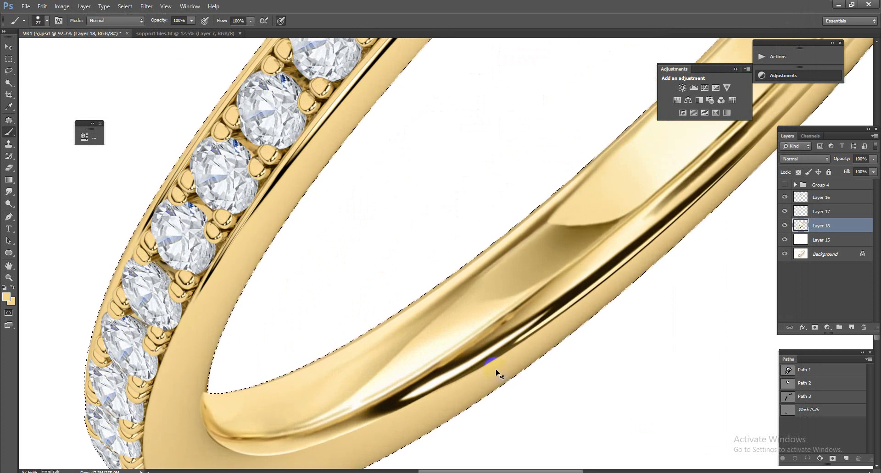
{"action": "scroll", "coordinate": [492, 320], "scroll_direction": "down", "scroll_amount": 5}
{"action": "scroll", "coordinate": [482, 276], "scroll_direction": "up", "scroll_amount": 1}
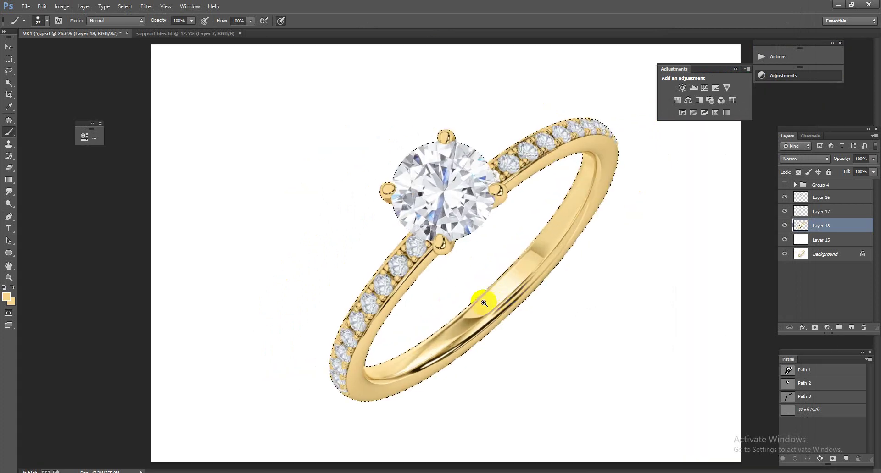
{"action": "scroll", "coordinate": [477, 299], "scroll_direction": "up", "scroll_amount": 1}
- Apply Sharpen More to the ring, then zoom in on a prong and back out to the whole ring
{"action": "left_click", "coordinate": [146, 6]}
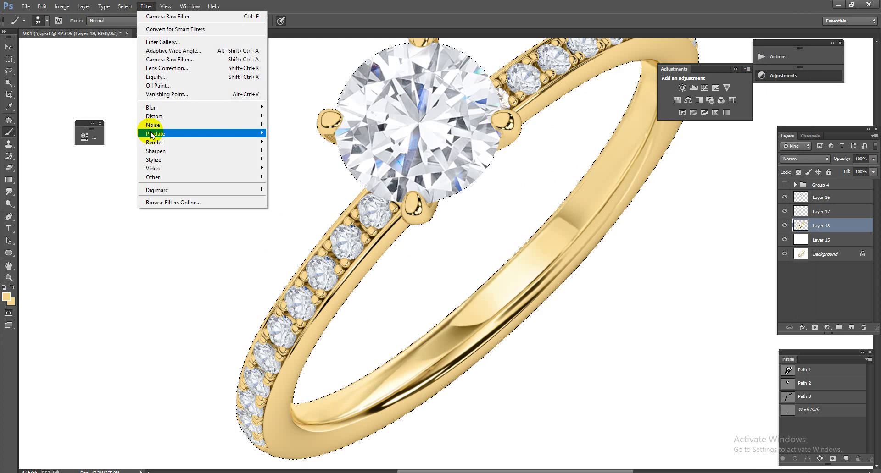
{"action": "mouse_move", "coordinate": [155, 150]}
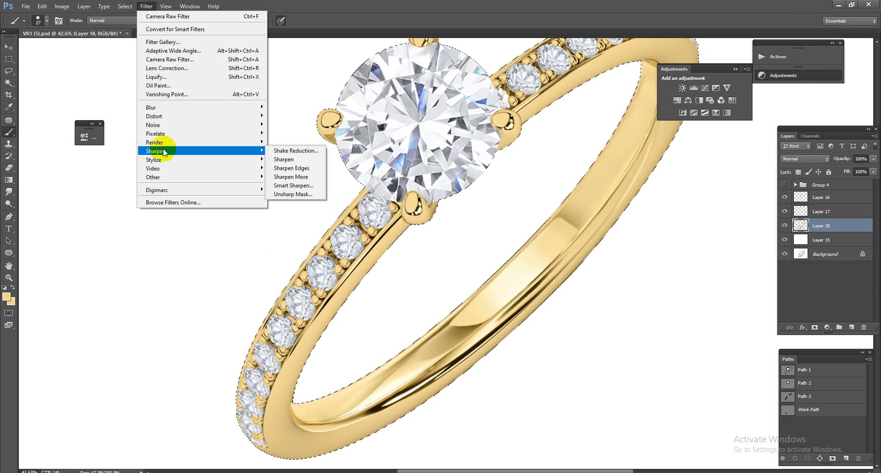
{"action": "left_click", "coordinate": [300, 177]}
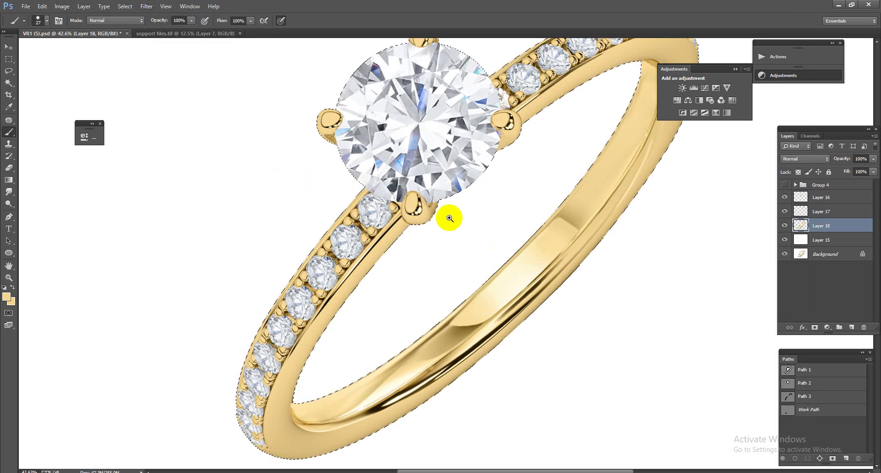
{"action": "left_click_drag", "start_coordinate": [450, 218], "coordinate": [485, 224]}
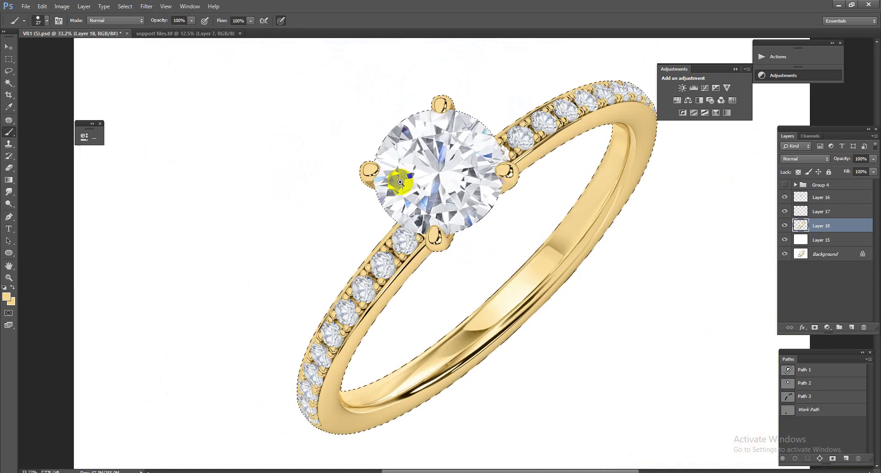
{"action": "mouse_move", "coordinate": [464, 232]}
{"action": "left_mouse_down"}
{"action": "mouse_move", "coordinate": [440, 179]}
{"action": "mouse_move", "coordinate": [487, 225]}
{"action": "left_mouse_up"}
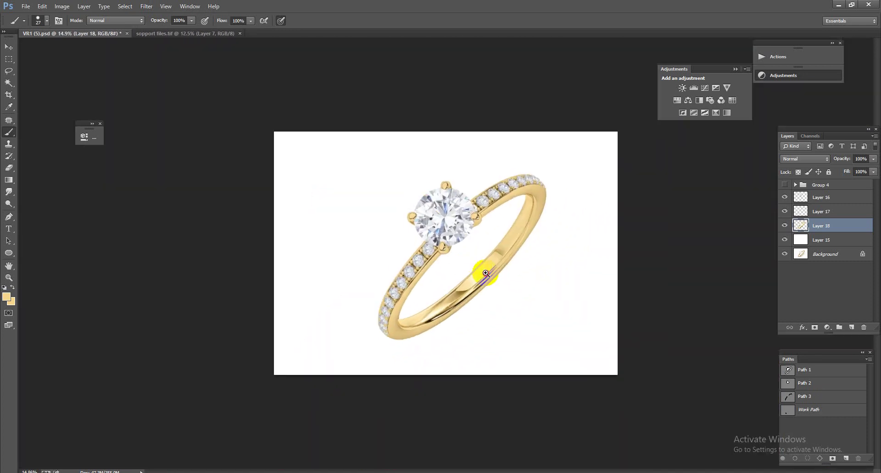
{"action": "mouse_move", "coordinate": [487, 225]}
{"action": "left_mouse_down"}
{"action": "mouse_move", "coordinate": [491, 277]}
{"action": "mouse_move", "coordinate": [482, 296]}
{"action": "mouse_move", "coordinate": [732, 270]}
{"action": "left_mouse_up"}
- Alt-toggle the Background eye repeatedly to flip before/after, ending with only the original showing
{"action": "left_click", "coordinate": [783, 254]}
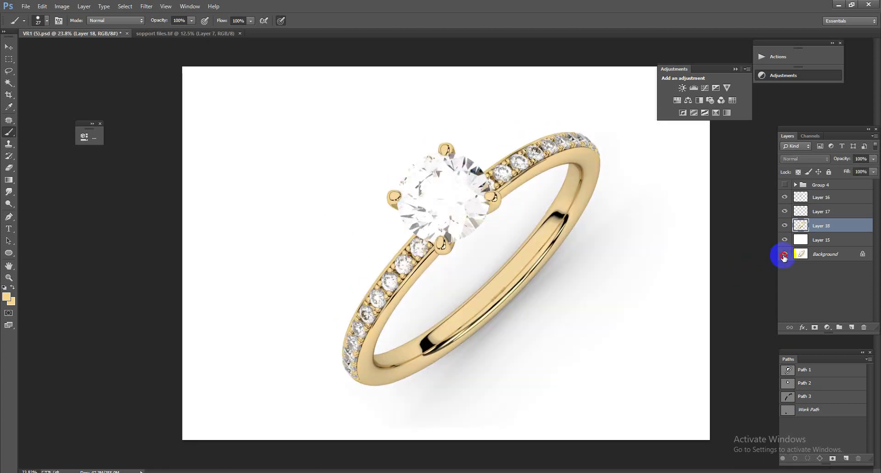
{"action": "left_click", "coordinate": [783, 254], "text": "alt"}
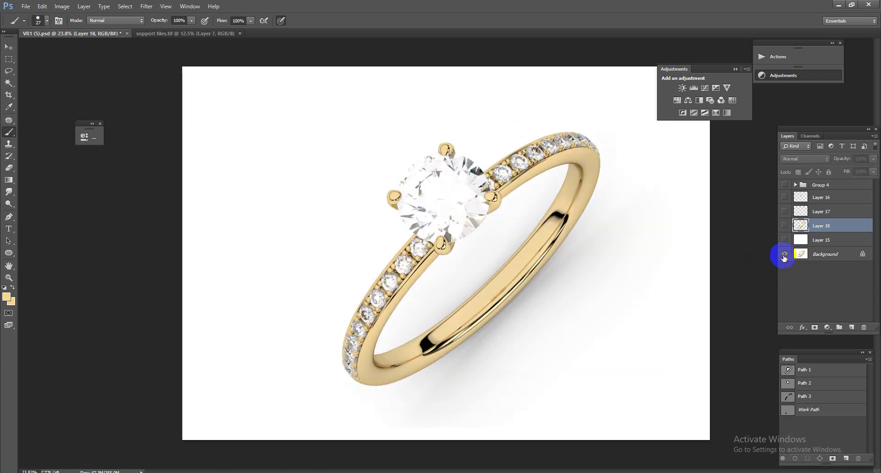
{"action": "left_click", "coordinate": [783, 255], "text": "alt"}
{"action": "left_click", "coordinate": [784, 254], "text": "alt"}
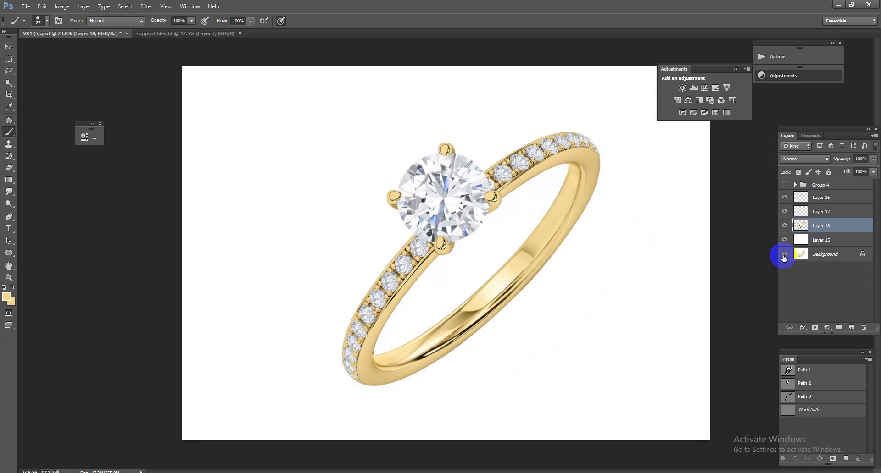
{"action": "left_click", "coordinate": [784, 255], "text": "alt"}
{"action": "left_click", "coordinate": [783, 255], "text": "alt"}
{"action": "left_click", "coordinate": [784, 254], "text": "alt"}
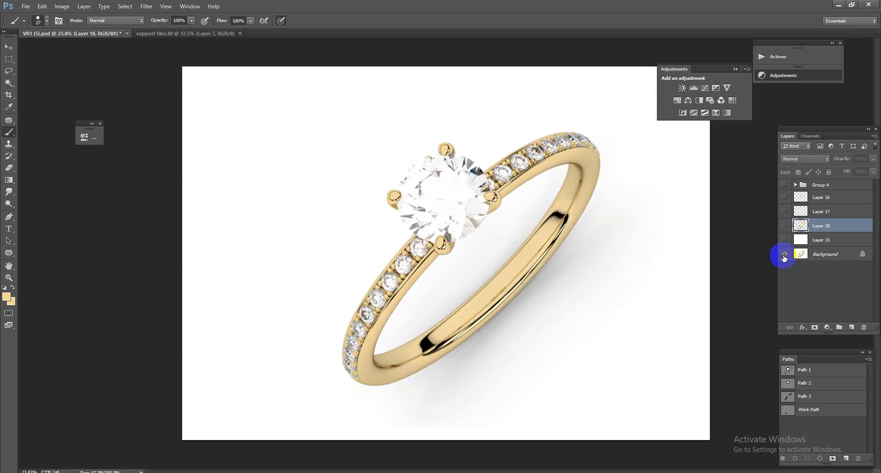
{"action": "left_click", "coordinate": [783, 256], "text": "alt"}
{"action": "left_click", "coordinate": [783, 256], "text": "alt"}
{"action": "left_click", "coordinate": [784, 256], "text": "alt"}
{"action": "left_click", "coordinate": [784, 256], "text": "alt"}
{"action": "left_click", "coordinate": [783, 255], "text": "alt"}
{"action": "left_click", "coordinate": [784, 256], "text": "alt"}
{"action": "left_click", "coordinate": [784, 255], "text": "alt"}
{"action": "left_click", "coordinate": [784, 256], "text": "alt"}
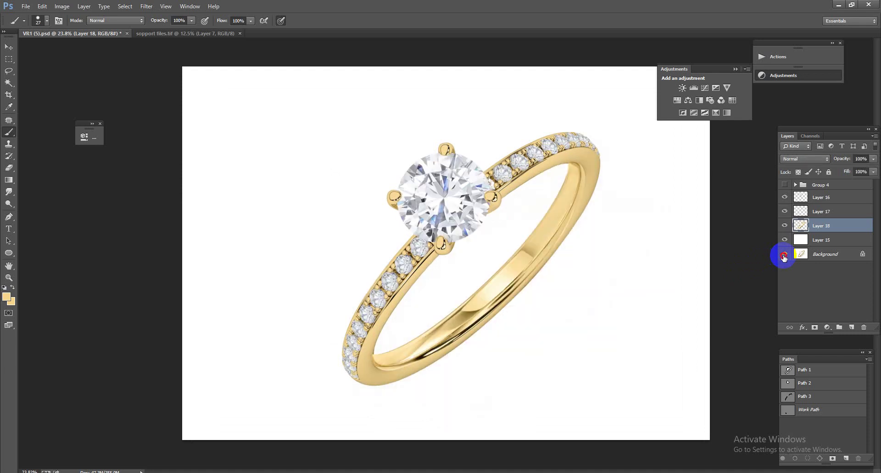
{"action": "left_click", "coordinate": [783, 256], "text": "alt"}
{"action": "left_click", "coordinate": [783, 256], "text": "alt"}
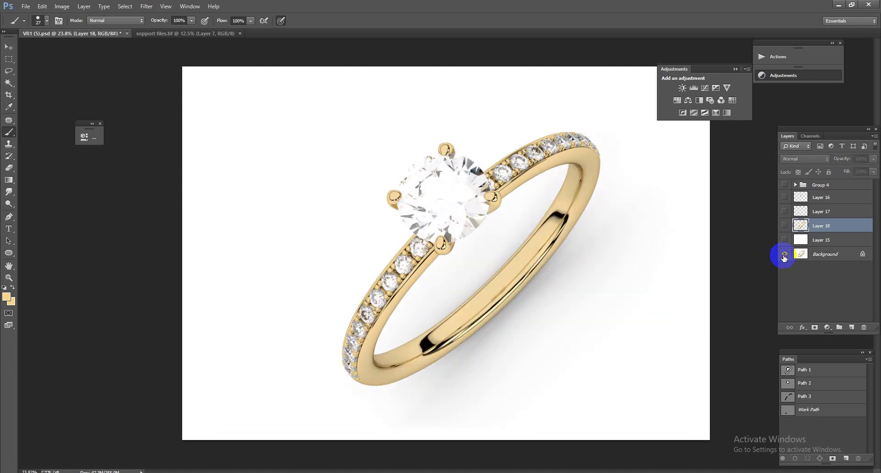
{"action": "left_click", "coordinate": [784, 256], "text": "alt"}
- Drag the shadow group from the floated support files.tif into the VR1 ring document
{"action": "mouse_move", "coordinate": [456, 281]}
{"action": "left_mouse_down"}
{"action": "mouse_move", "coordinate": [497, 289]}
{"action": "mouse_move", "coordinate": [428, 238]}
{"action": "mouse_move", "coordinate": [381, 248]}
{"action": "left_mouse_up"}
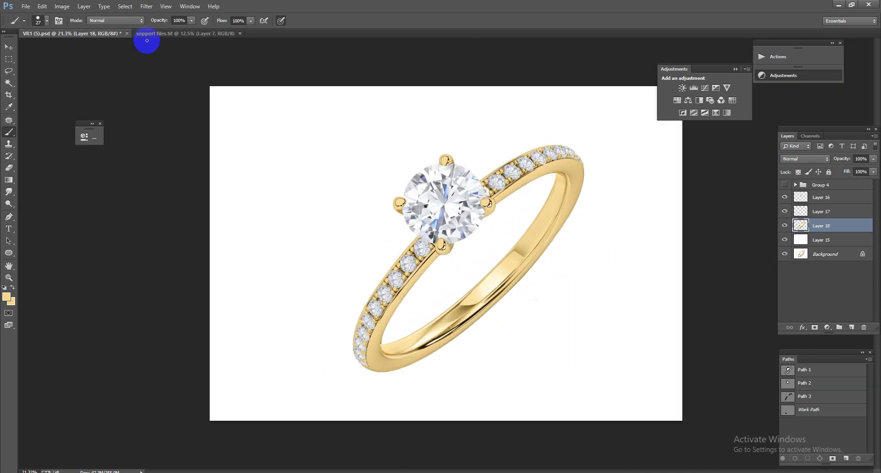
{"action": "left_click_drag", "start_coordinate": [150, 34], "coordinate": [151, 110]}
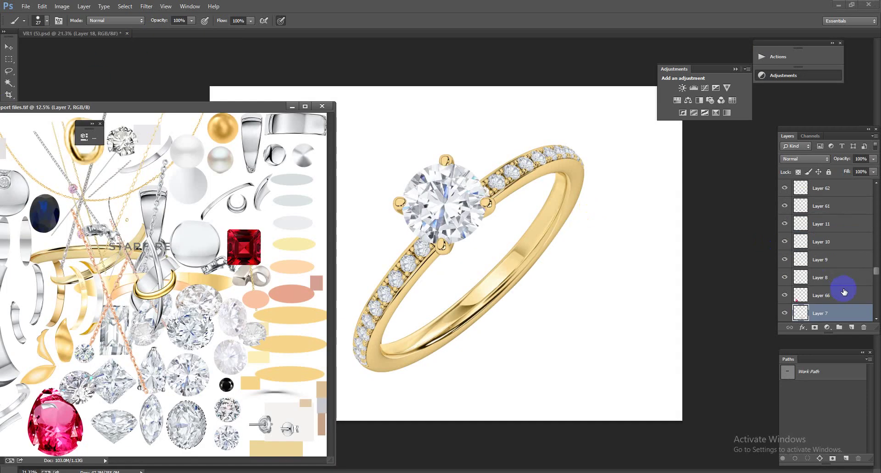
{"action": "mouse_move", "coordinate": [874, 271]}
{"action": "left_mouse_down"}
{"action": "mouse_move", "coordinate": [874, 308]}
{"action": "mouse_move", "coordinate": [874, 281]}
{"action": "mouse_move", "coordinate": [523, 303]}
{"action": "left_mouse_up"}
{"action": "left_click_drag", "start_coordinate": [222, 102], "coordinate": [81, 38]}
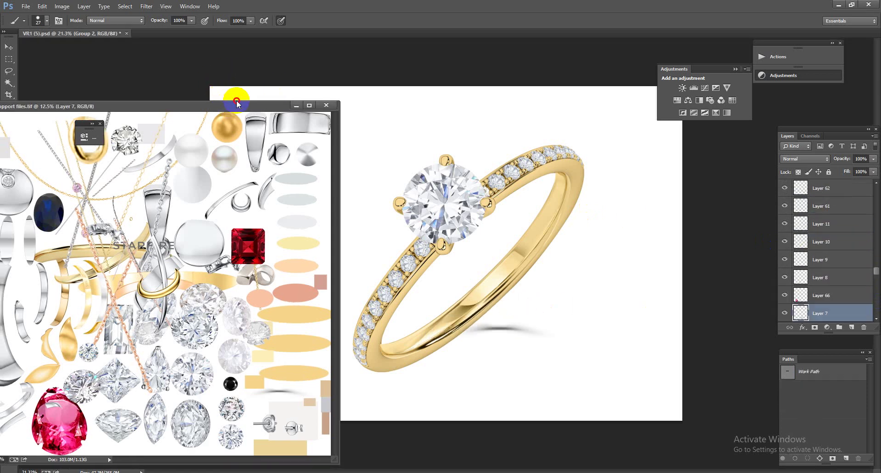
{"action": "left_click", "coordinate": [80, 33]}
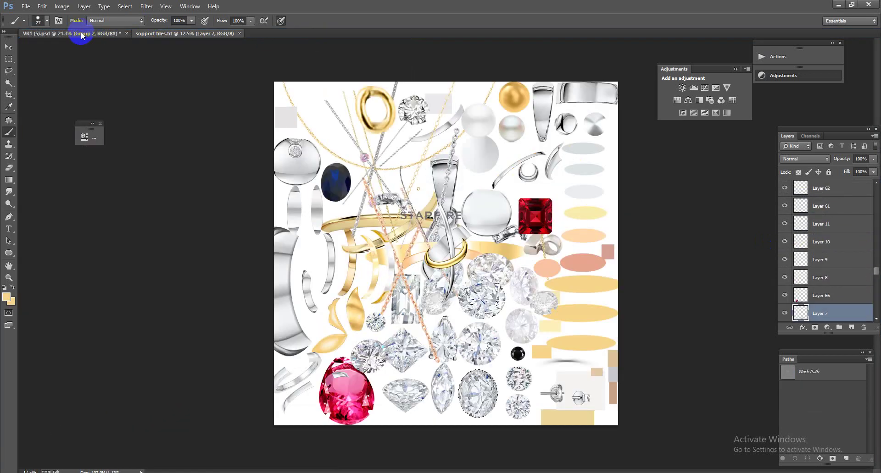
{"action": "left_click", "coordinate": [833, 226]}
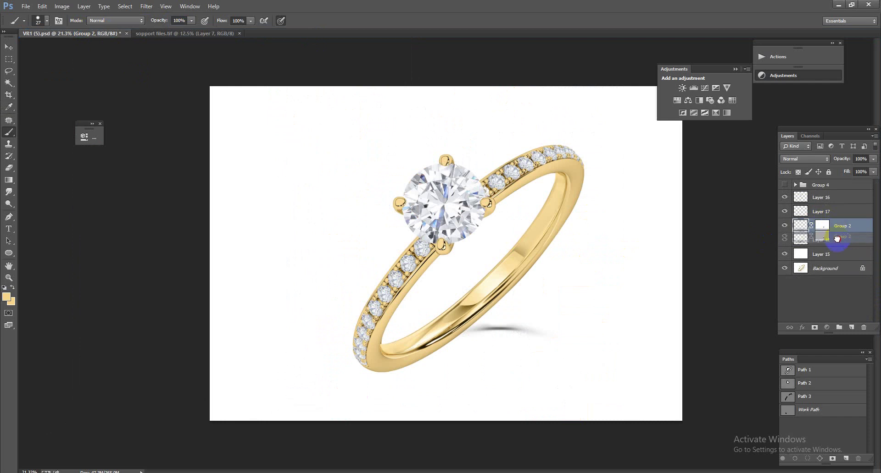
- Move Group 2 below Layer 18, enlarge it to about 199%, and rotate it under the band
{"action": "left_click_drag", "start_coordinate": [834, 228], "coordinate": [834, 244]}
{"action": "key", "text": "ctrl+t"}
{"action": "left_click_drag", "start_coordinate": [593, 281], "coordinate": [557, 247]}
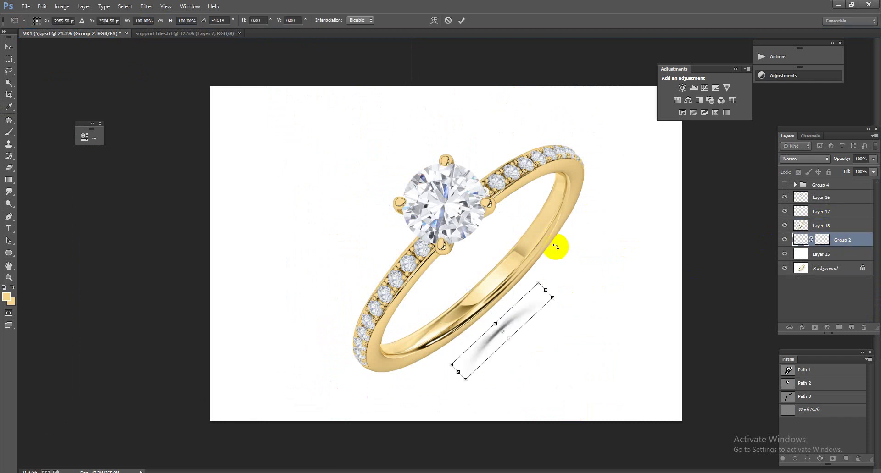
{"action": "mouse_move", "coordinate": [548, 295]}
{"action": "left_mouse_down"}
{"action": "mouse_move", "coordinate": [623, 292]}
{"action": "mouse_move", "coordinate": [526, 294]}
{"action": "mouse_move", "coordinate": [520, 307]}
{"action": "left_mouse_up"}
{"action": "left_click", "coordinate": [532, 300], "text": "ctrl"}
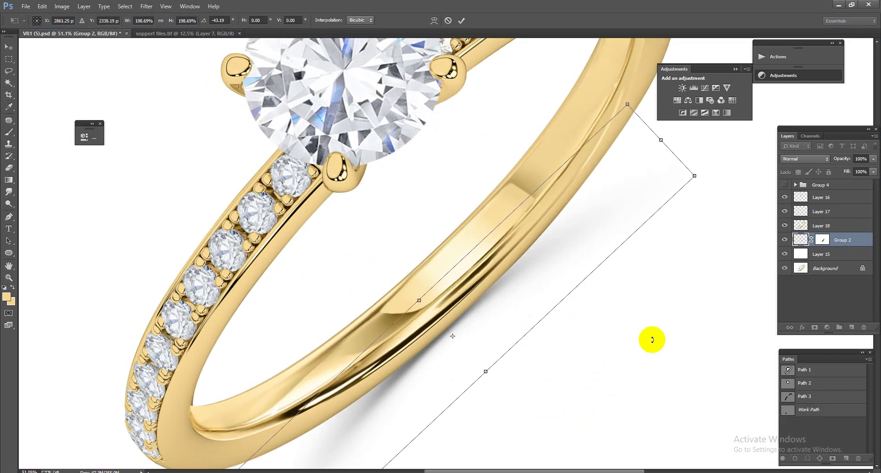
{"action": "left_click_drag", "start_coordinate": [711, 176], "coordinate": [715, 181]}
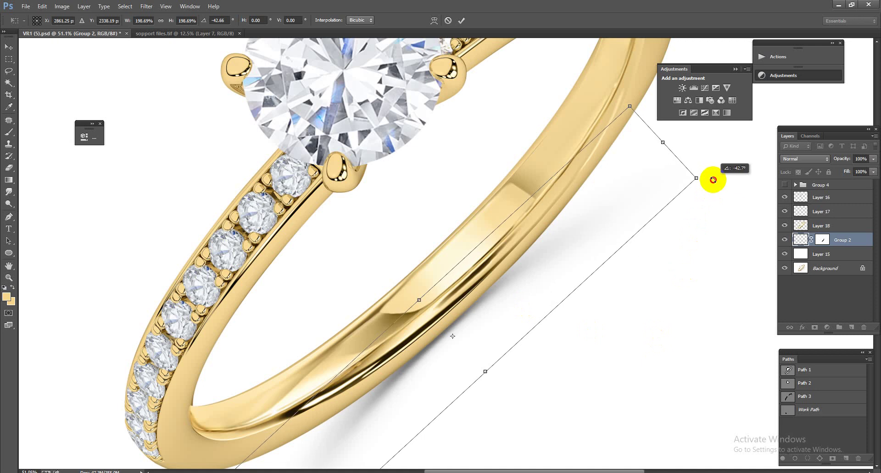
{"action": "key", "text": "Up"}
{"action": "key", "text": "Up"}
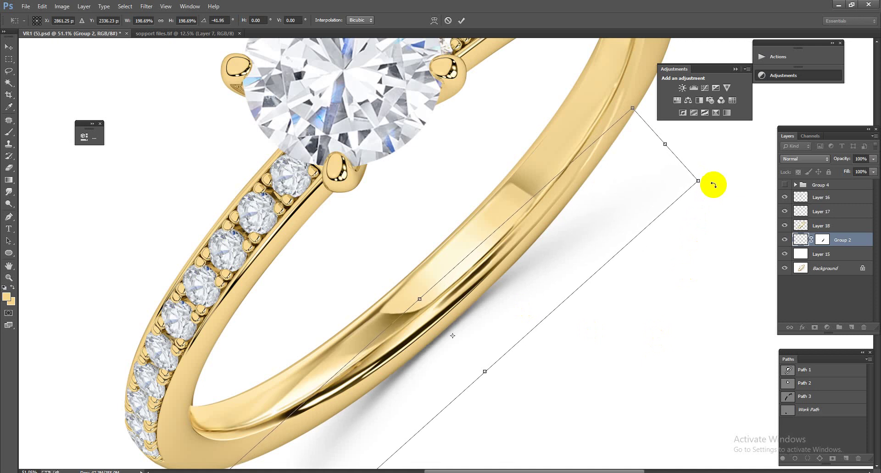
{"action": "key", "text": "Return"}
{"action": "scroll", "coordinate": [458, 243], "scroll_direction": "down", "scroll_amount": 5}
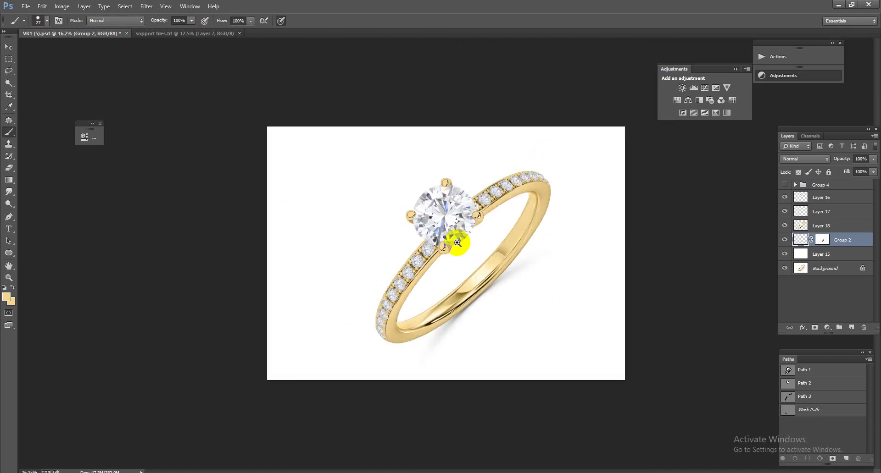
{"action": "scroll", "coordinate": [550, 312], "scroll_direction": "up", "scroll_amount": 3}
- Blend the pinkish and purple-tinged gold edges on Layer 18 smooth with the Mixer Brush
{"action": "left_click", "coordinate": [820, 225]}
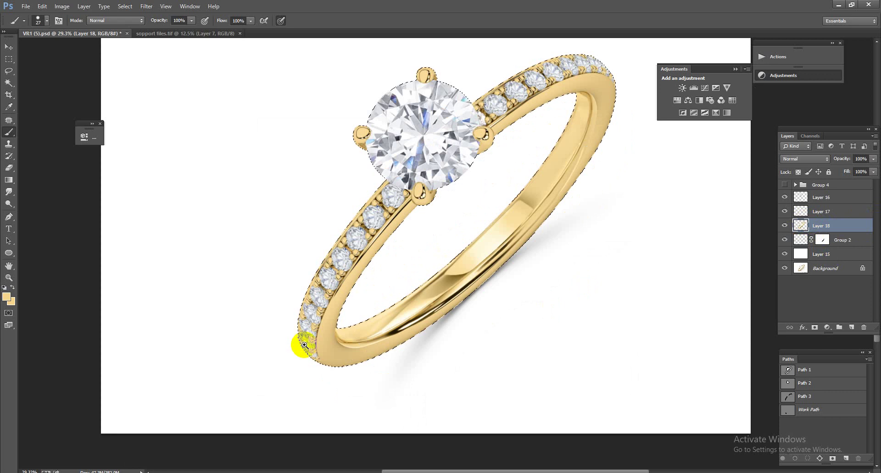
{"action": "mouse_move", "coordinate": [301, 346]}
{"action": "left_mouse_down"}
{"action": "mouse_move", "coordinate": [365, 353]}
{"action": "mouse_move", "coordinate": [456, 331]}
{"action": "left_mouse_up"}
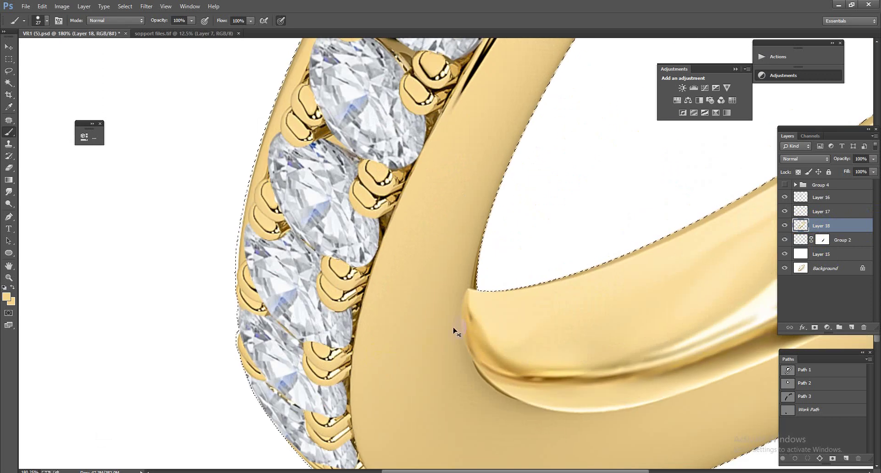
{"action": "right_click", "coordinate": [9, 132]}
{"action": "left_click", "coordinate": [43, 158]}
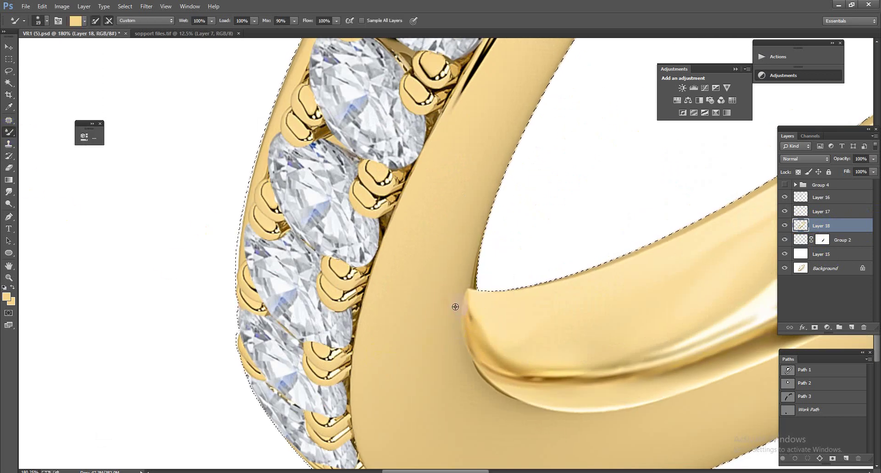
{"action": "left_click_drag", "start_coordinate": [459, 308], "coordinate": [462, 298]}
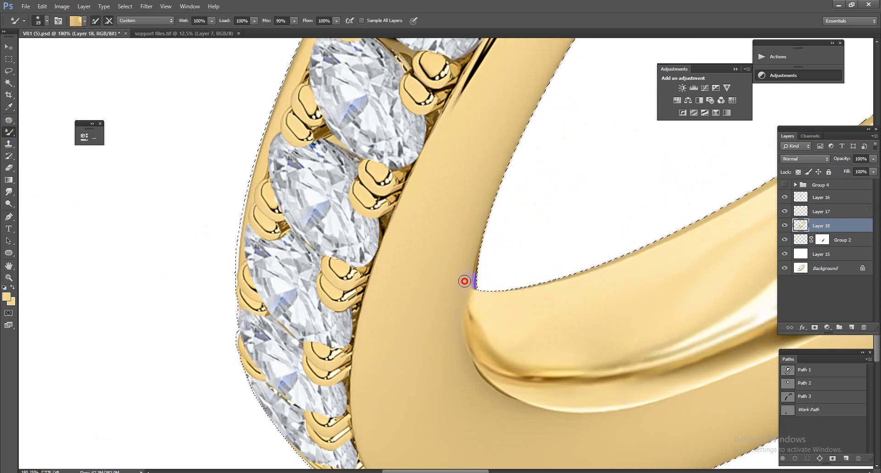
{"action": "left_click_drag", "start_coordinate": [463, 346], "coordinate": [464, 288]}
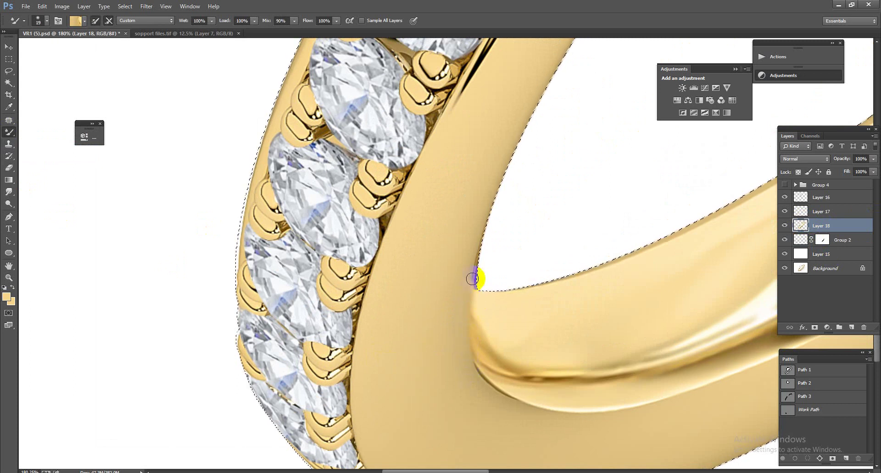
{"action": "left_click_drag", "start_coordinate": [475, 271], "coordinate": [470, 282]}
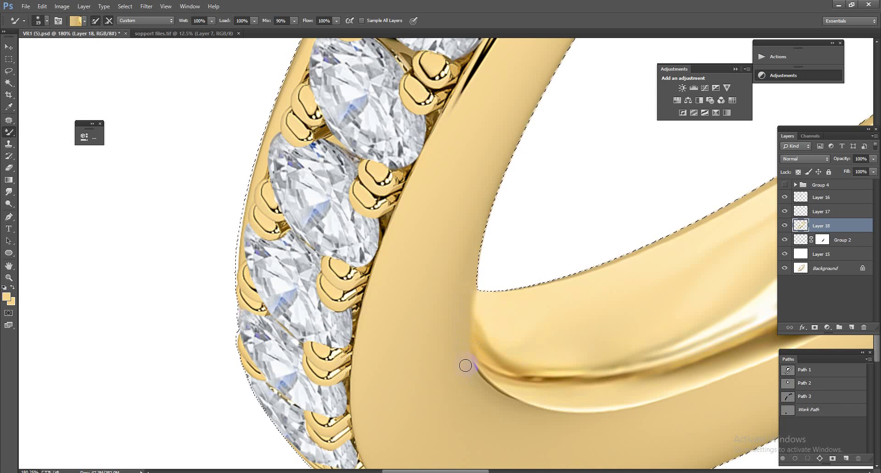
{"action": "left_click_drag", "start_coordinate": [476, 275], "coordinate": [477, 290]}
{"action": "mouse_move", "coordinate": [570, 230]}
{"action": "left_mouse_down"}
{"action": "mouse_move", "coordinate": [577, 205]}
{"action": "mouse_move", "coordinate": [596, 220]}
{"action": "left_mouse_up"}
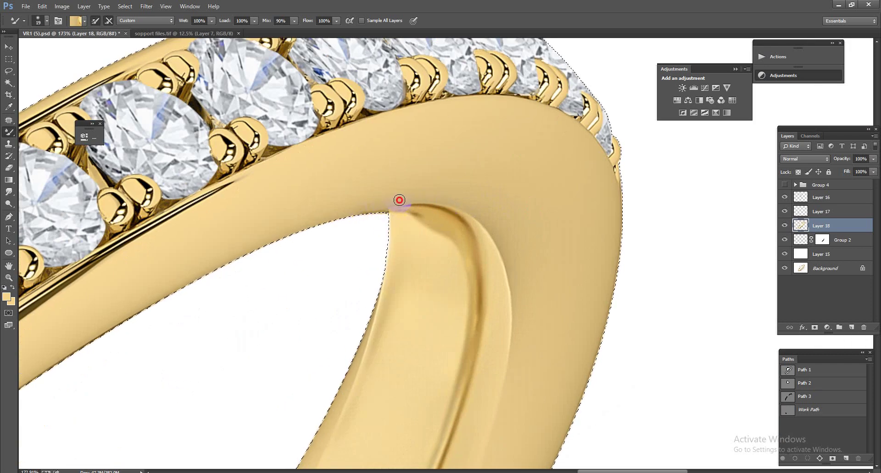
{"action": "left_click_drag", "start_coordinate": [385, 205], "coordinate": [348, 212]}
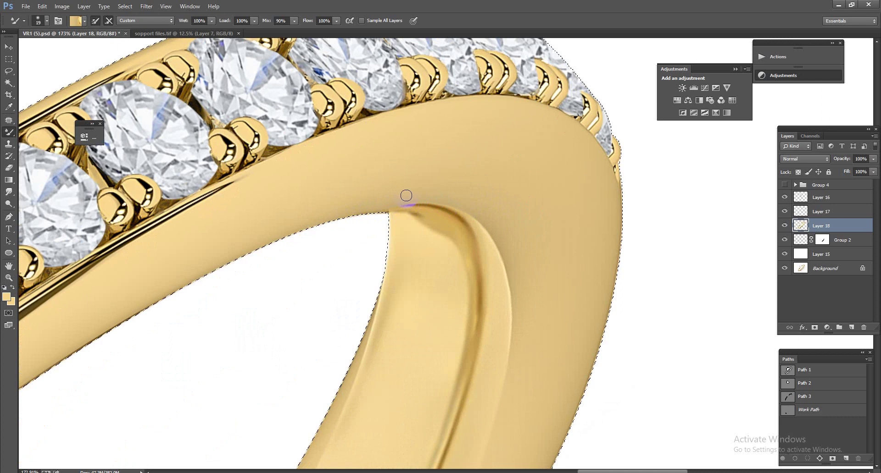
{"action": "left_click_drag", "start_coordinate": [510, 253], "coordinate": [513, 286]}
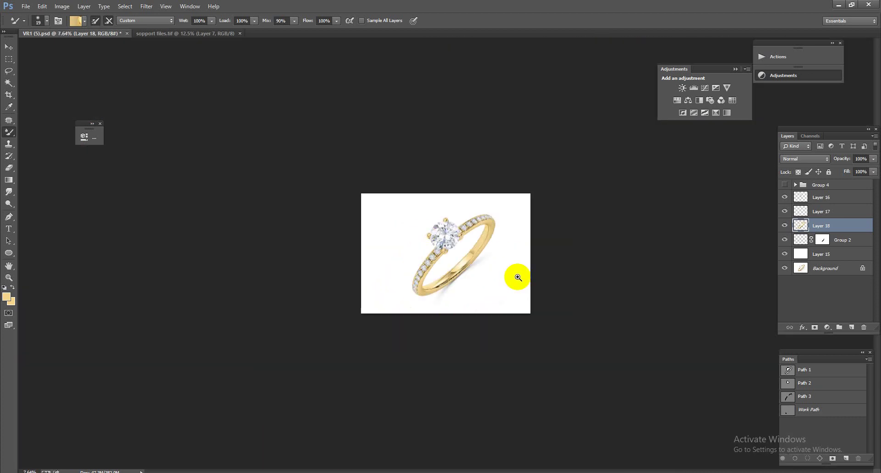
- Save the retouched document, then crop in the empty left and right sides of the image
{"action": "mouse_move", "coordinate": [512, 286]}
{"action": "left_mouse_down"}
{"action": "mouse_move", "coordinate": [513, 263]}
{"action": "mouse_move", "coordinate": [527, 271]}
{"action": "left_mouse_up"}
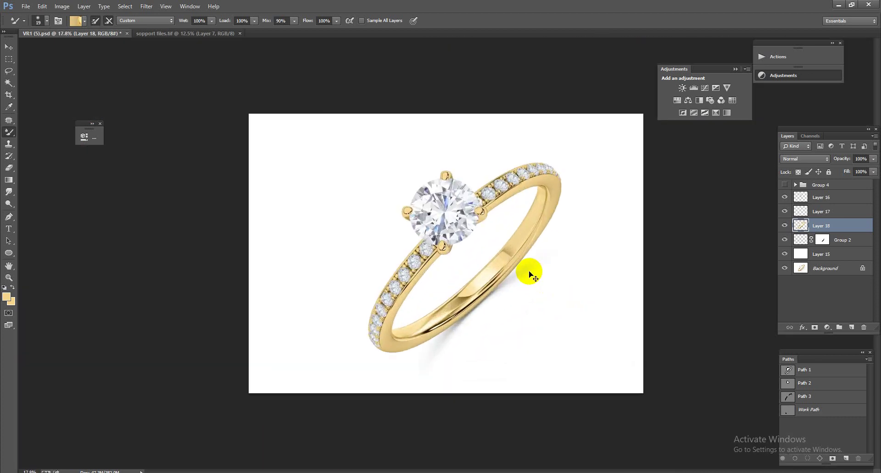
{"action": "key", "text": "ctrl+s"}
{"action": "left_click", "coordinate": [9, 94]}
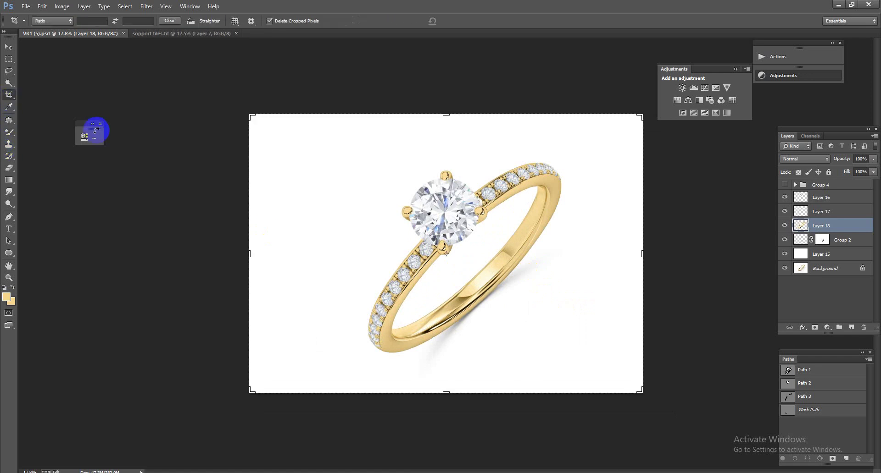
{"action": "left_click_drag", "start_coordinate": [248, 252], "coordinate": [303, 254]}
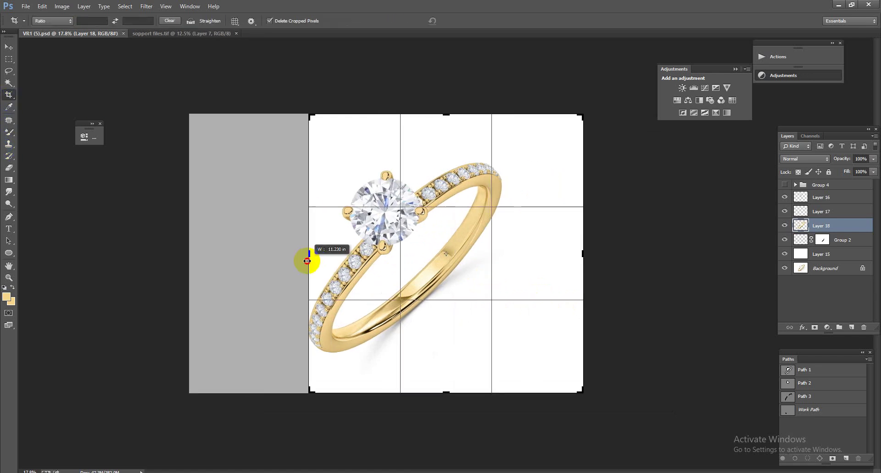
{"action": "left_click_drag", "start_coordinate": [588, 256], "coordinate": [556, 254]}
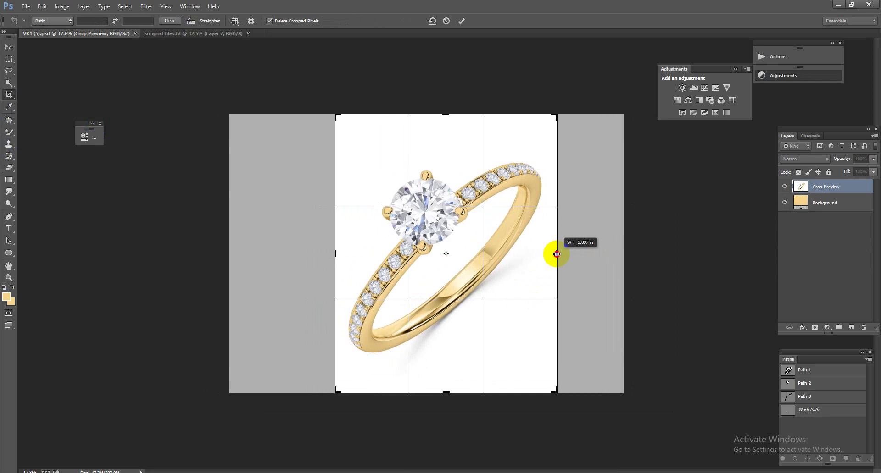
- Trim the bottom and top to a roughly square frame, apply the crop, and cancel a second crop
{"action": "left_click_drag", "start_coordinate": [443, 393], "coordinate": [442, 386]}
{"action": "left_click_drag", "start_coordinate": [447, 125], "coordinate": [448, 140]}
{"action": "double_click", "coordinate": [449, 140]}
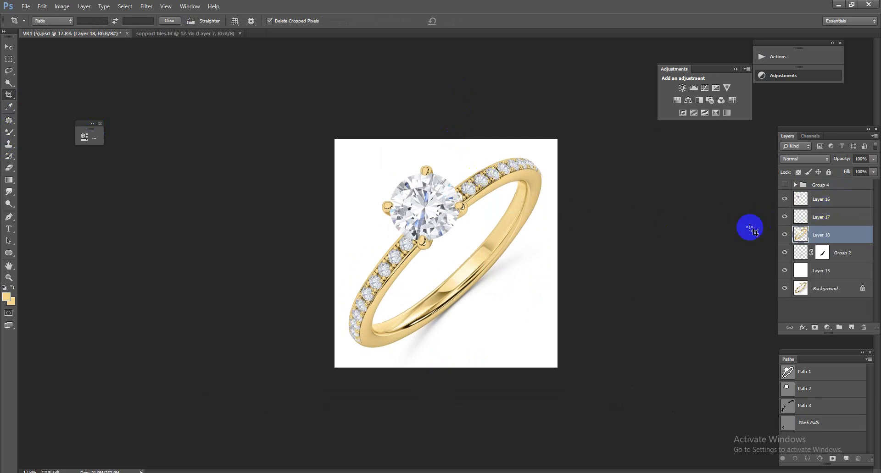
{"action": "left_click", "coordinate": [459, 259]}
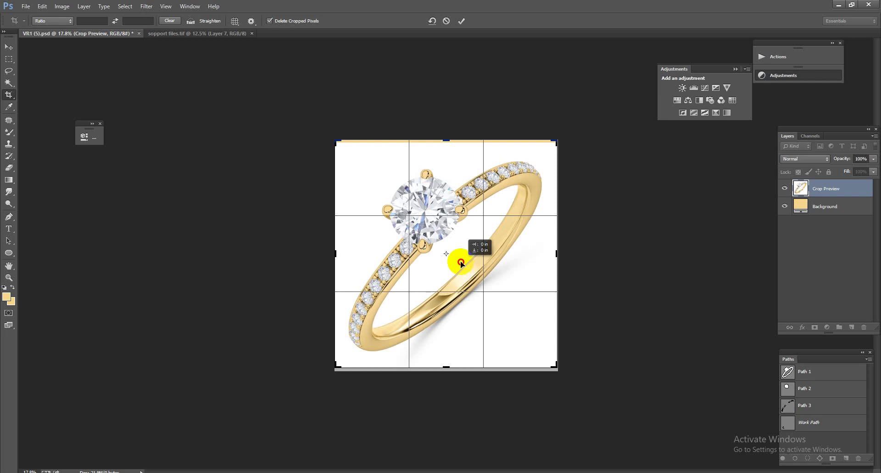
{"action": "key", "text": "Escape"}
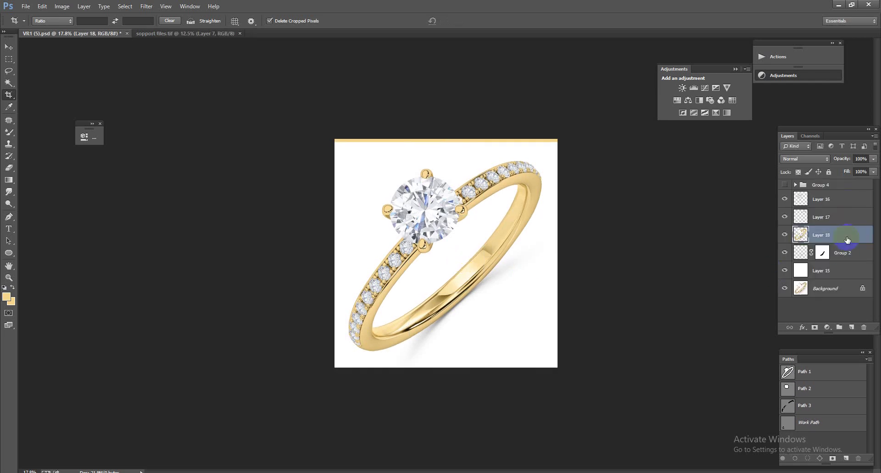
- Solo the original Background to compare it with the retouched ring, then restore all layers
{"action": "left_click", "coordinate": [839, 270]}
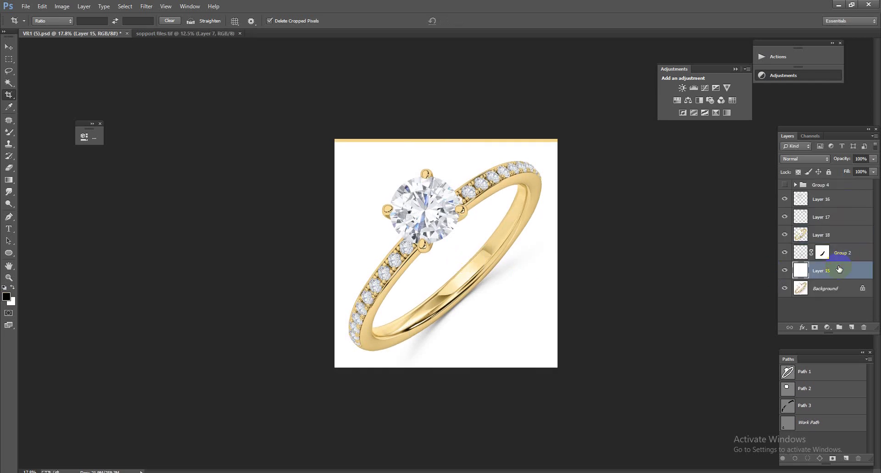
{"action": "left_click_drag", "start_coordinate": [505, 280], "coordinate": [517, 268]}
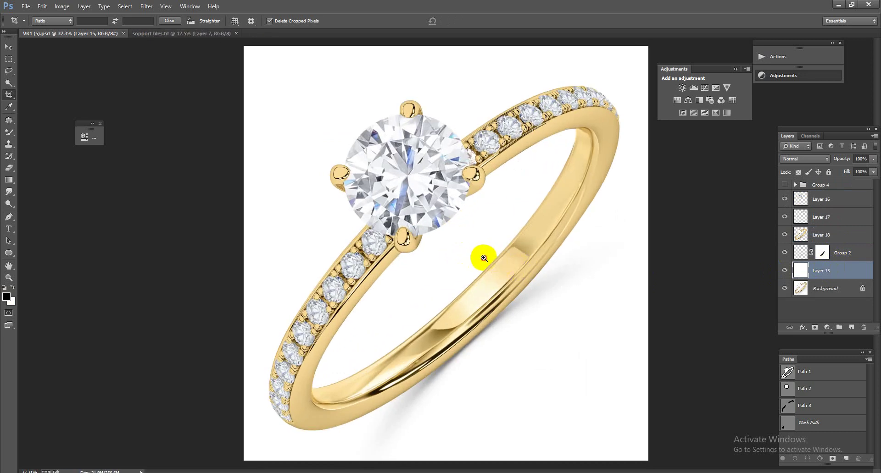
{"action": "left_click_drag", "start_coordinate": [481, 256], "coordinate": [515, 271]}
{"action": "left_click", "coordinate": [784, 288], "text": "alt"}
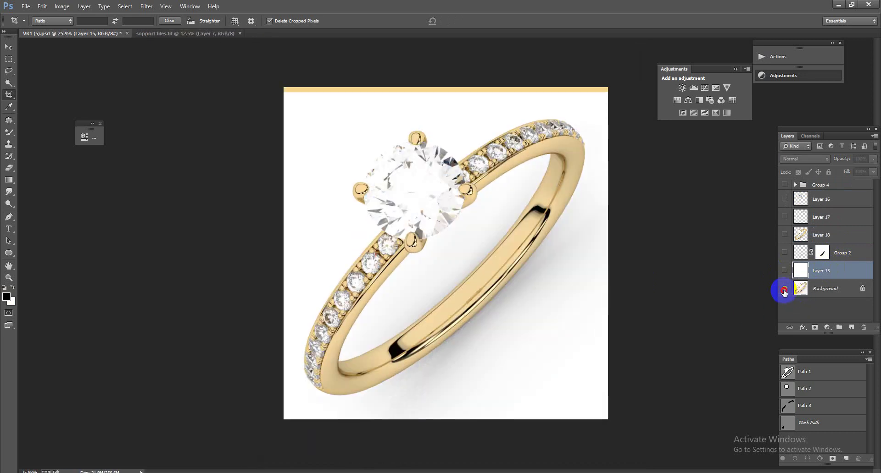
{"action": "left_click", "coordinate": [784, 289], "text": "alt"}
{"action": "left_click", "coordinate": [784, 289], "text": "alt"}
- Duplicate Layer 18 into Layer 18 copy
{"action": "left_click_drag", "start_coordinate": [444, 278], "coordinate": [464, 249]}
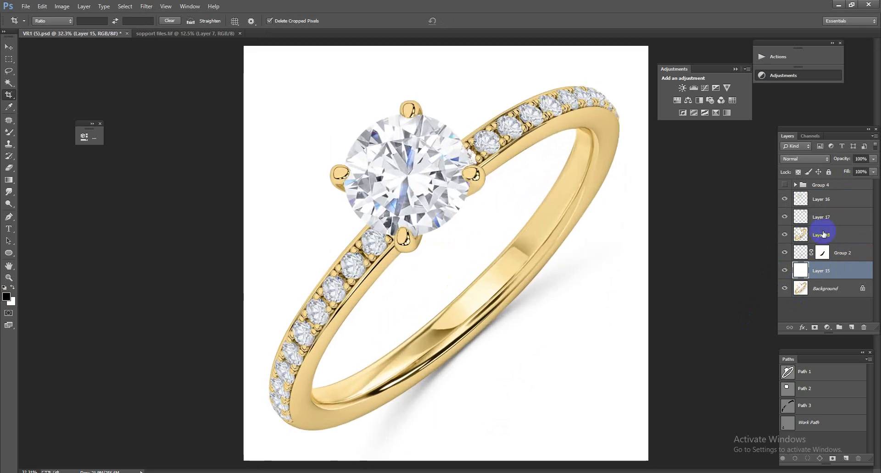
{"action": "left_click", "coordinate": [832, 233]}
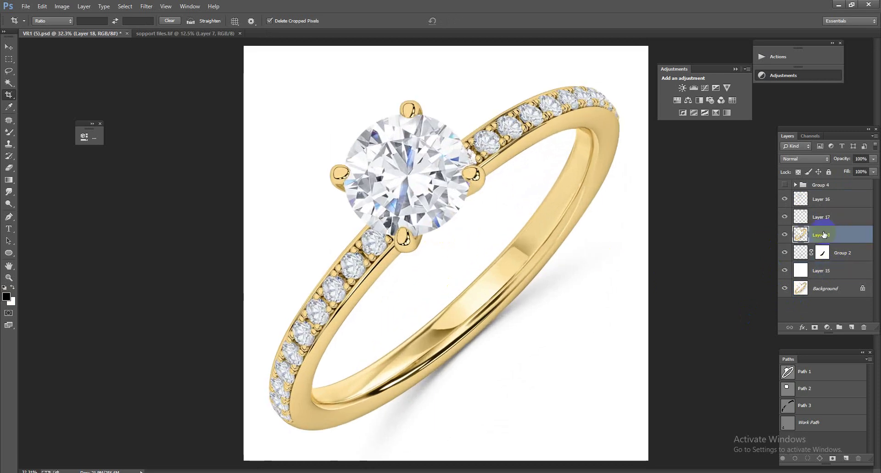
{"action": "key", "text": "ctrl+j"}
- Fill the ring's outline with peach, sampled from the support file, on a new layer
{"action": "left_click", "coordinate": [801, 236], "text": "ctrl"}
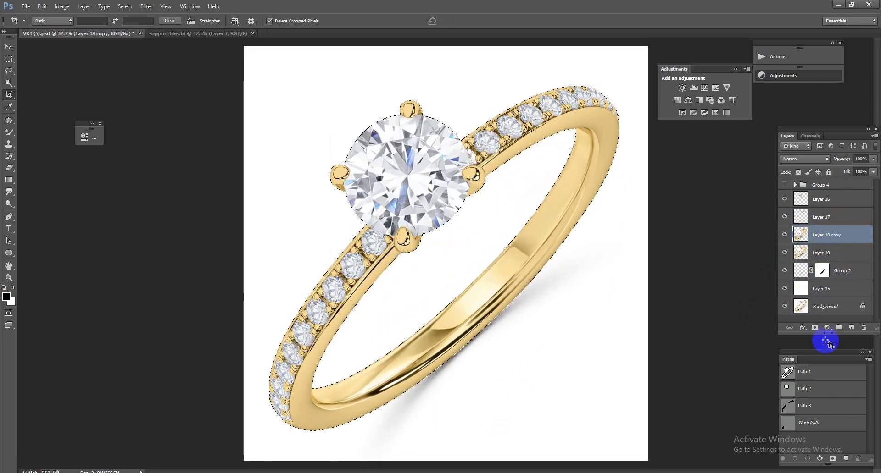
{"action": "left_click", "coordinate": [851, 328]}
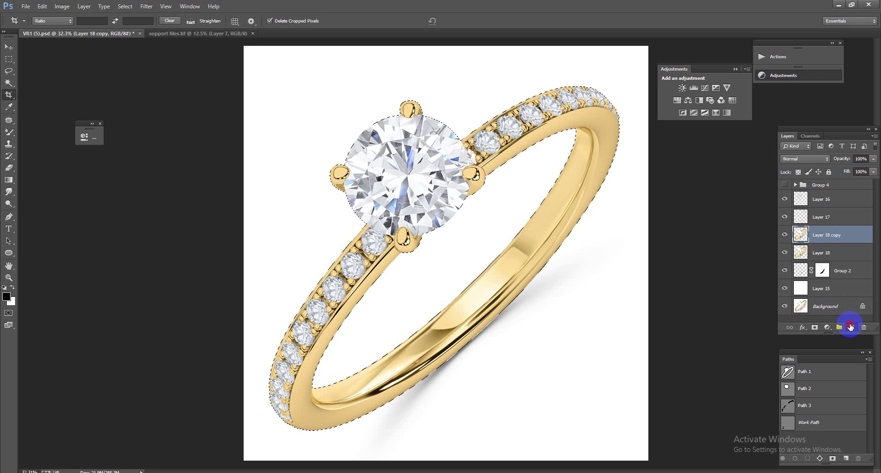
{"action": "left_click", "coordinate": [177, 33]}
{"action": "right_click", "coordinate": [23, 134]}
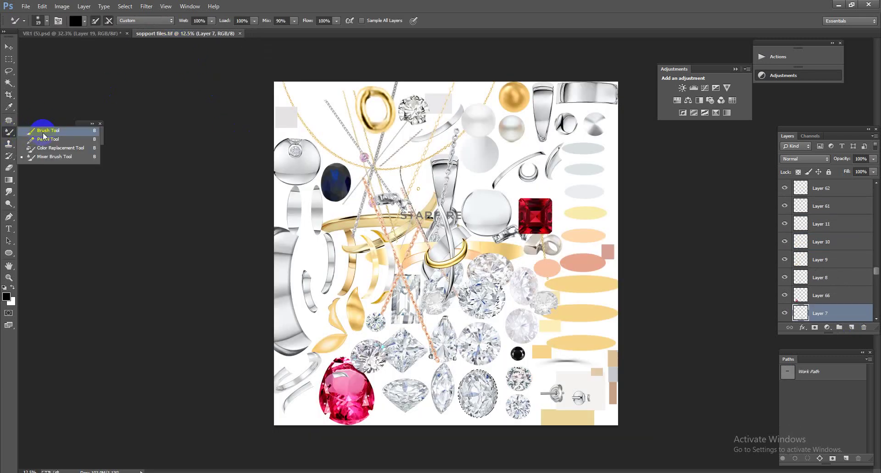
{"action": "left_click", "coordinate": [45, 122]}
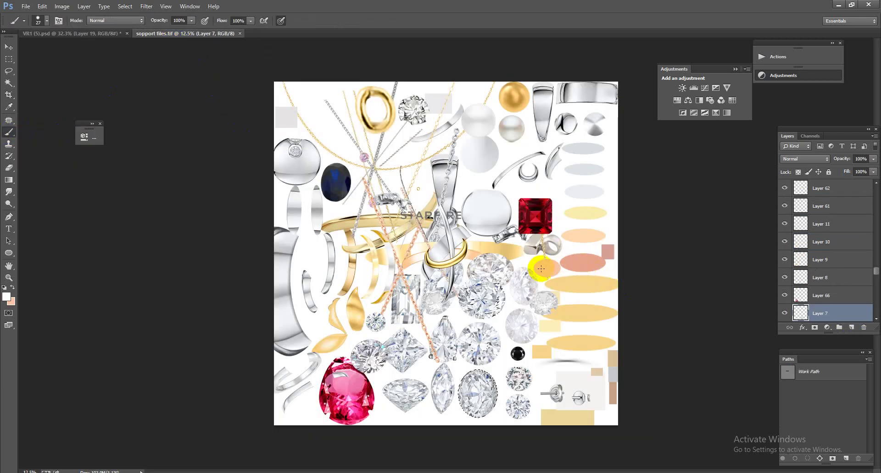
{"action": "left_click", "coordinate": [104, 34]}
{"action": "key", "text": "alt+BackSpace"}
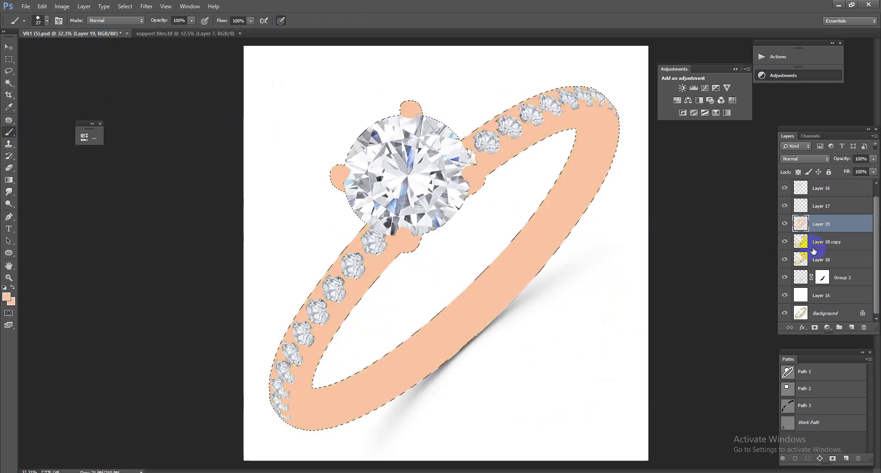
- Set the peach layer to Color blend mode and merge it into Layer 18 copy
{"action": "left_click", "coordinate": [805, 158]}
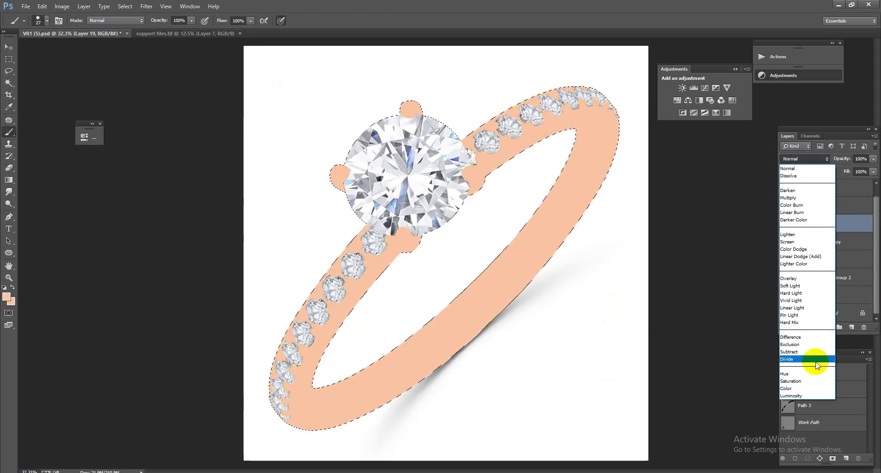
{"action": "left_click", "coordinate": [786, 387]}
{"action": "scroll", "coordinate": [491, 275], "scroll_direction": "up", "scroll_amount": 1}
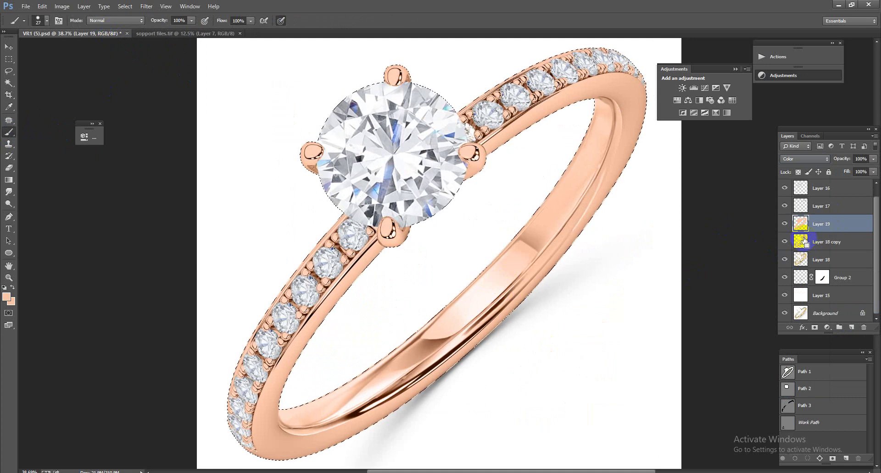
{"action": "key", "text": "ctrl+e"}
- Toggle Layer 18 copy to compare rose gold with yellow gold, then add a layer for another variant
{"action": "left_click", "coordinate": [784, 235]}
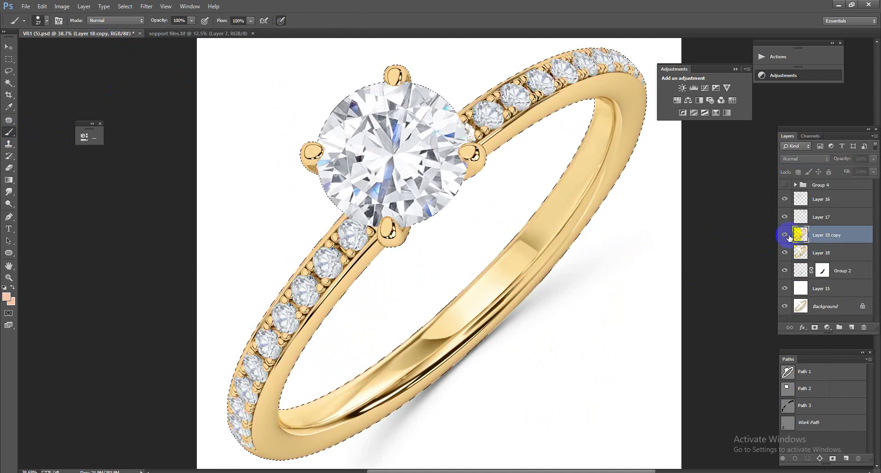
{"action": "left_click", "coordinate": [785, 235]}
{"action": "left_click", "coordinate": [786, 235]}
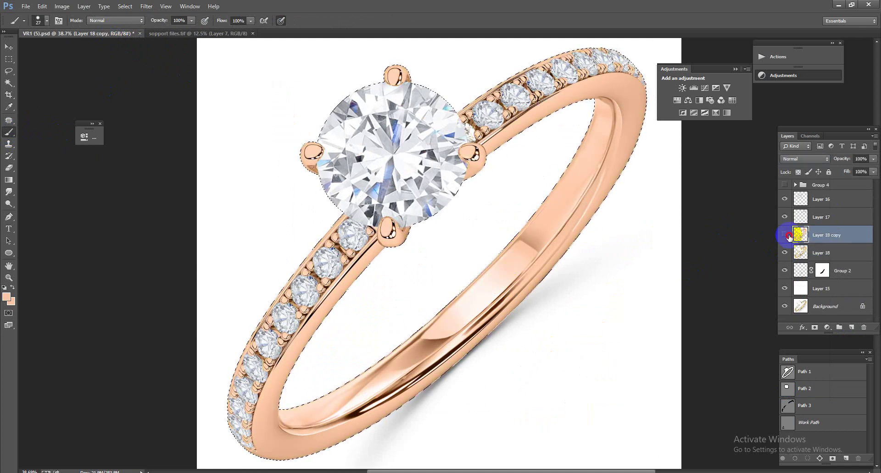
{"action": "left_click", "coordinate": [786, 235]}
{"action": "scroll", "coordinate": [447, 238], "scroll_direction": "down", "scroll_amount": 3}
{"action": "scroll", "coordinate": [542, 269], "scroll_direction": "up", "scroll_amount": 2}
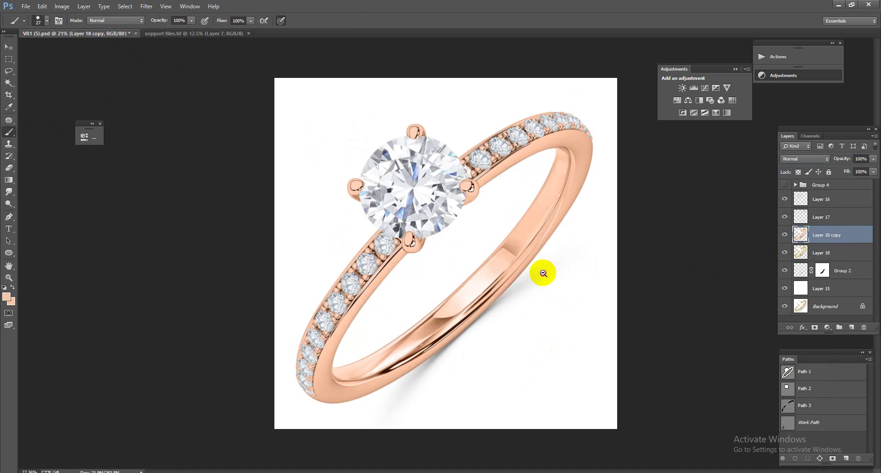
{"action": "scroll", "coordinate": [537, 271], "scroll_direction": "down", "scroll_amount": 1}
{"action": "key", "text": "ctrl+j"}
{"action": "left_click_drag", "start_coordinate": [801, 234], "coordinate": [852, 334]}
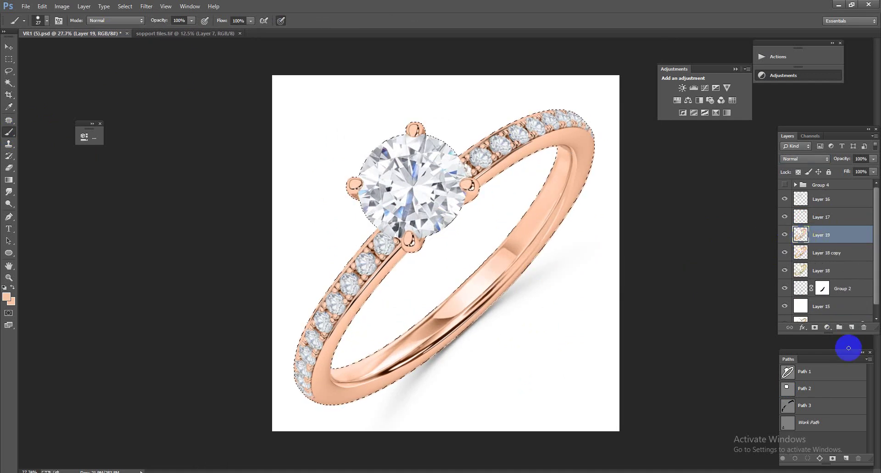
- Fill the ring selection with light grey sampled from the support files document
{"action": "left_click", "coordinate": [207, 34]}
{"action": "left_click", "coordinate": [13, 132]}
{"action": "left_click", "coordinate": [50, 129]}
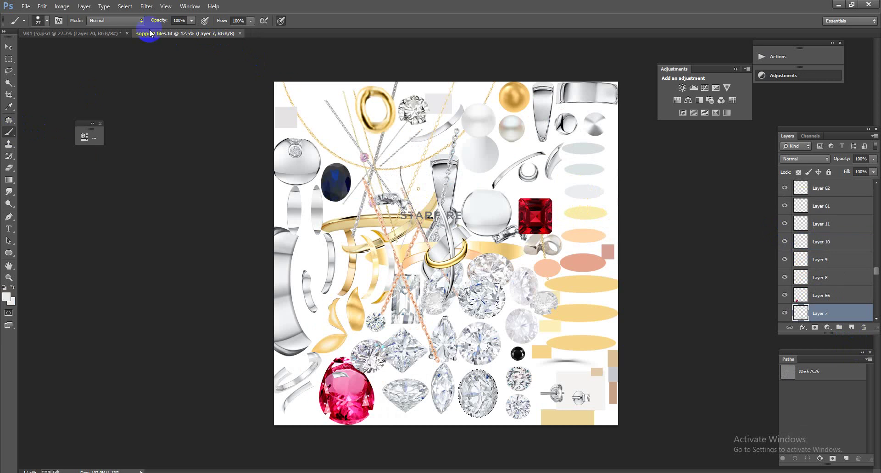
{"action": "left_click", "coordinate": [101, 33]}
{"action": "key", "text": "alt+BackSpace"}
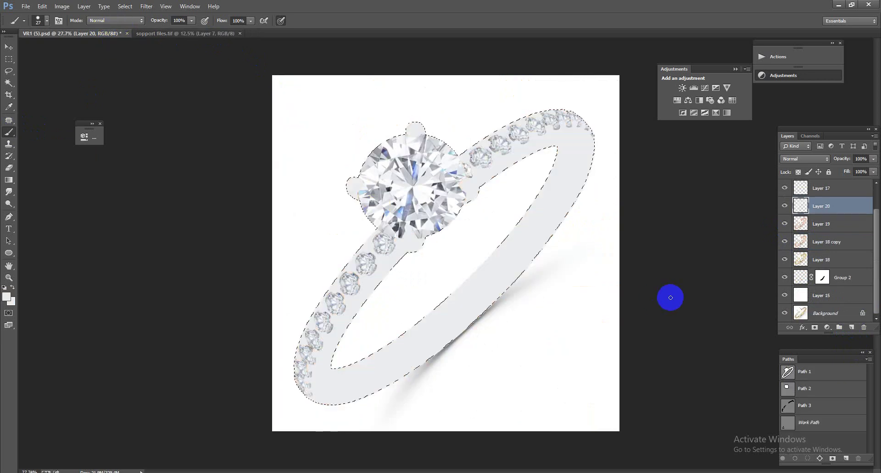
- Set the grey layer to Color blend mode and merge it into Layer 19 for white gold
{"action": "left_click", "coordinate": [828, 159]}
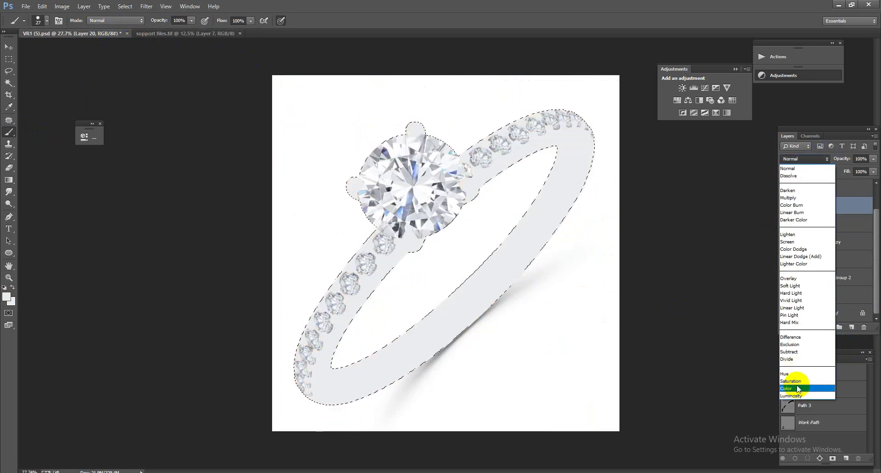
{"action": "left_click", "coordinate": [800, 389]}
{"action": "scroll", "coordinate": [500, 310], "scroll_direction": "down", "scroll_amount": 3}
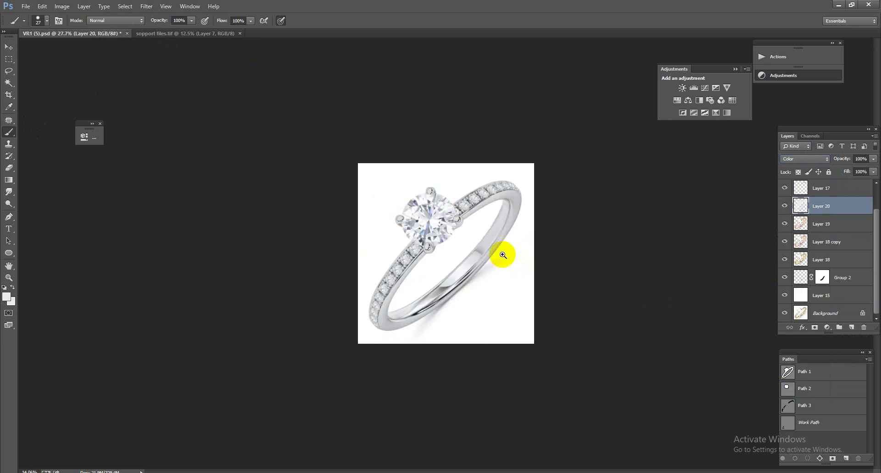
{"action": "scroll", "coordinate": [550, 291], "scroll_direction": "up", "scroll_amount": 3}
{"action": "key", "text": "ctrl+e"}
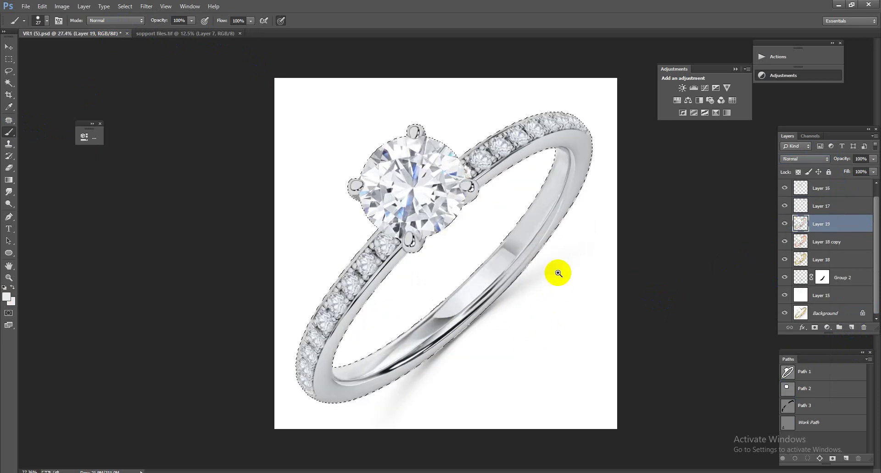
- Toggle Layer 19 to compare white gold with rose gold, leaving it hidden
{"action": "scroll", "coordinate": [560, 273], "scroll_direction": "up", "scroll_amount": 2}
{"action": "scroll", "coordinate": [525, 269], "scroll_direction": "up", "scroll_amount": 1}
{"action": "left_click", "coordinate": [784, 224]}
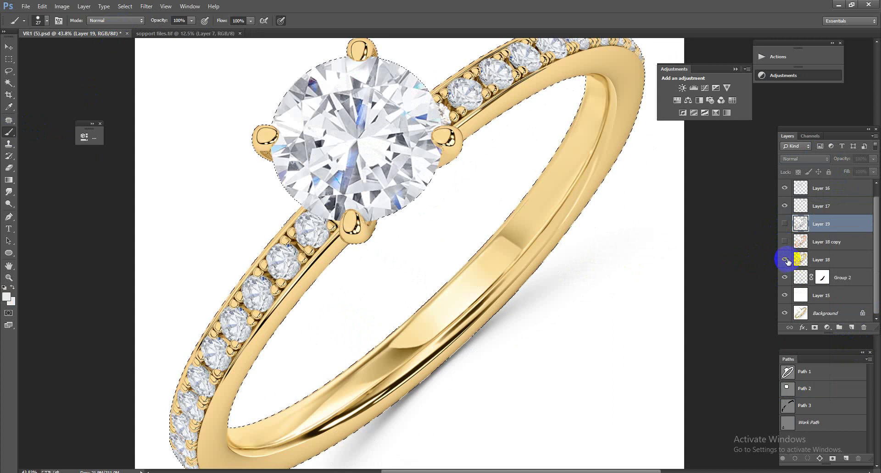
{"action": "left_click", "coordinate": [783, 223]}
{"action": "mouse_move", "coordinate": [550, 325]}
{"action": "left_mouse_down"}
{"action": "mouse_move", "coordinate": [491, 252]}
{"action": "mouse_move", "coordinate": [477, 270]}
{"action": "mouse_move", "coordinate": [507, 288]}
{"action": "left_mouse_up"}
{"action": "left_click", "coordinate": [784, 223]}
- Hide Layer 18 copy and group Layers 16 through 15 together
{"action": "left_click", "coordinate": [785, 242]}
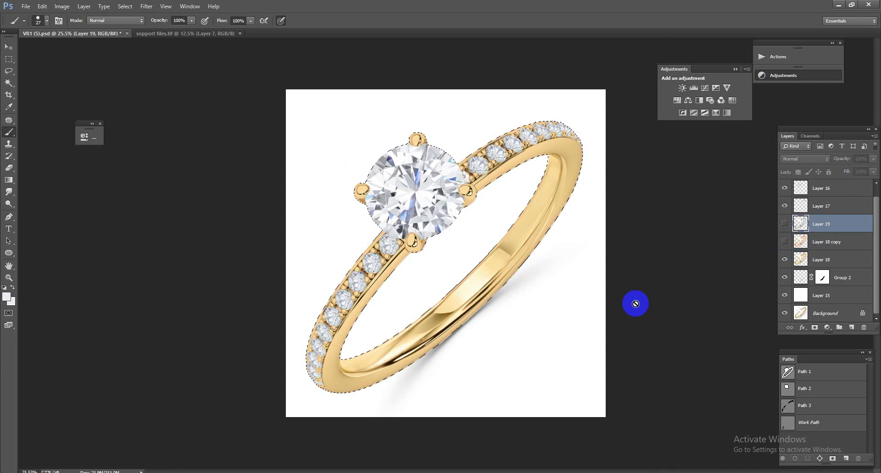
{"action": "left_click_drag", "start_coordinate": [635, 301], "coordinate": [502, 256]}
{"action": "scroll", "coordinate": [852, 220], "scroll_direction": "up", "scroll_amount": 1}
{"action": "left_click", "coordinate": [832, 202]}
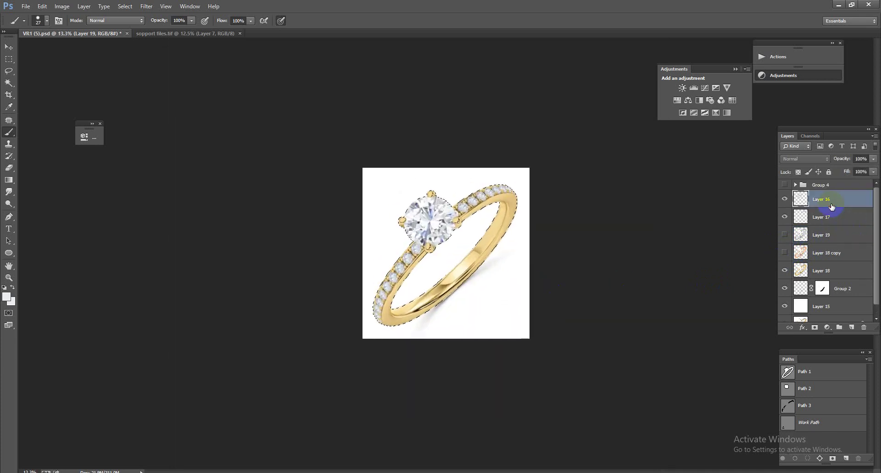
{"action": "left_click", "coordinate": [835, 307], "text": "shift"}
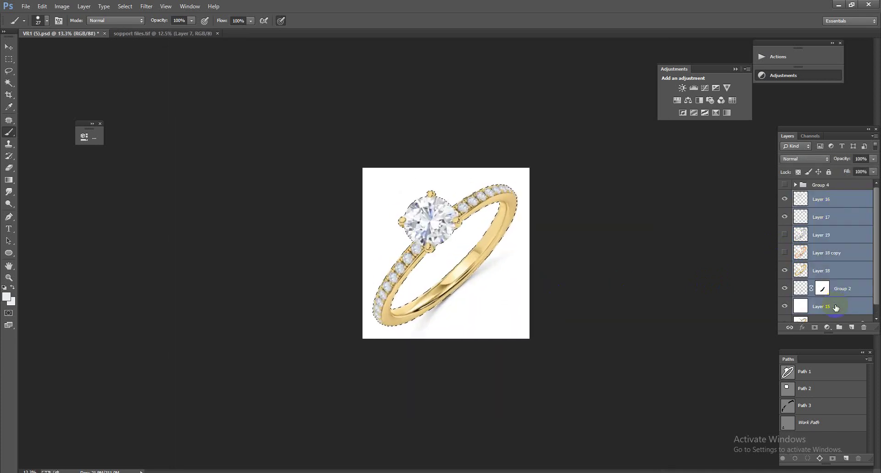
{"action": "key", "text": "ctrl+g"}
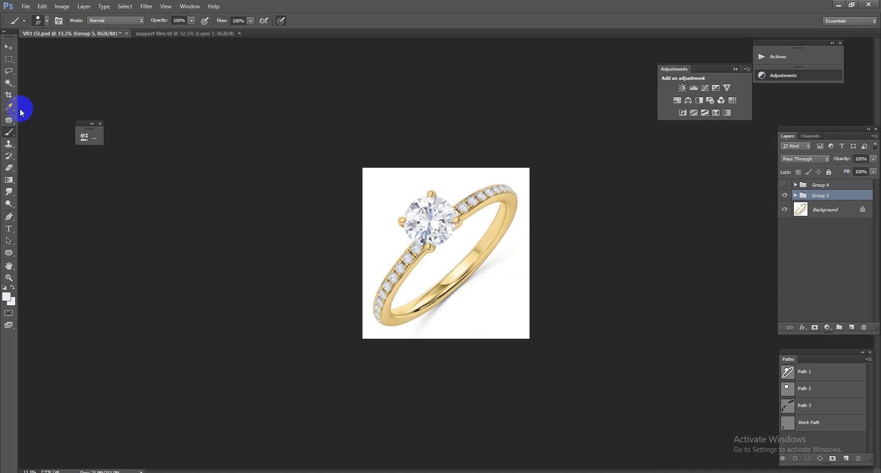
- Widen the canvas to the right and move the retouched ring group into the right half
{"action": "left_click", "coordinate": [8, 94]}
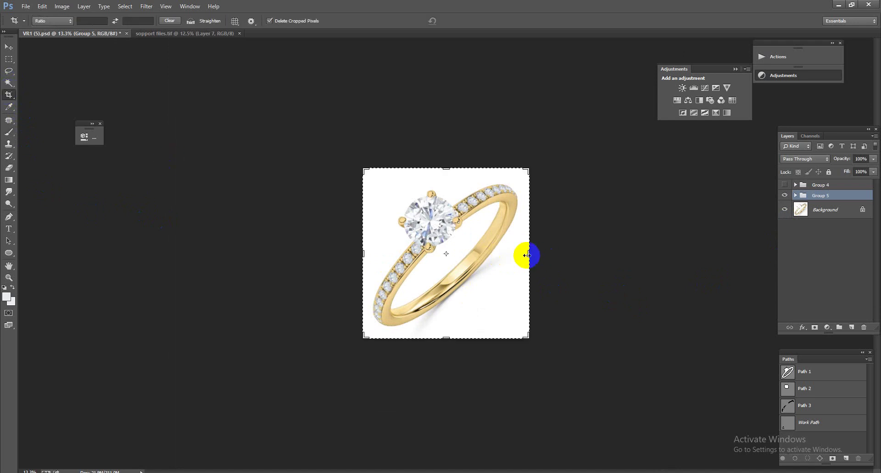
{"action": "left_click_drag", "start_coordinate": [526, 255], "coordinate": [613, 248]}
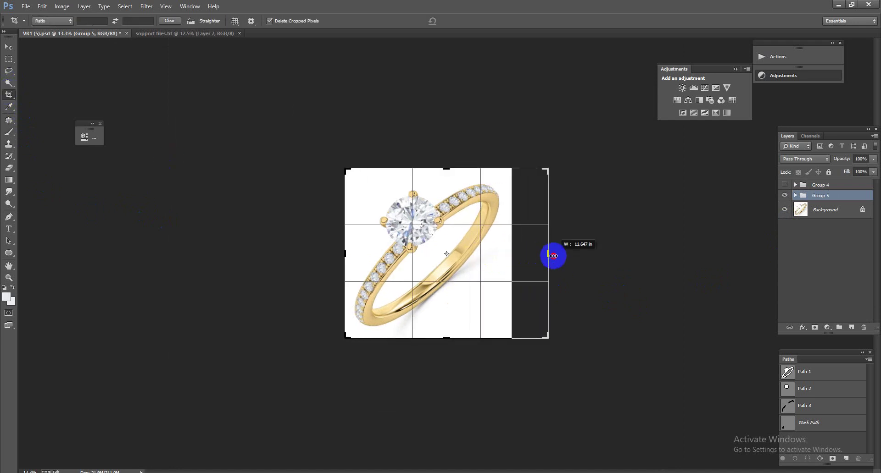
{"action": "double_click", "coordinate": [612, 248]}
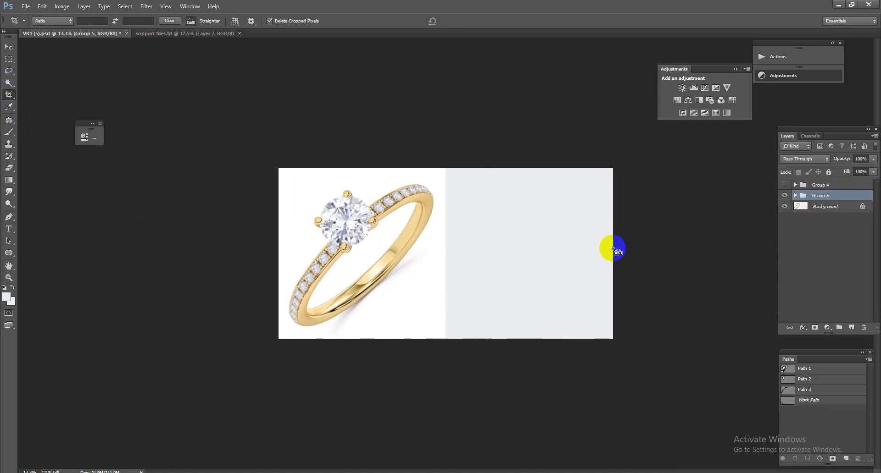
{"action": "key", "text": "ctrl+t"}
{"action": "mouse_move", "coordinate": [399, 298]}
{"action": "left_mouse_down"}
{"action": "mouse_move", "coordinate": [585, 301]}
{"action": "mouse_move", "coordinate": [577, 302]}
{"action": "left_mouse_up"}
{"action": "key", "text": "Return"}
{"action": "key", "text": "c"}
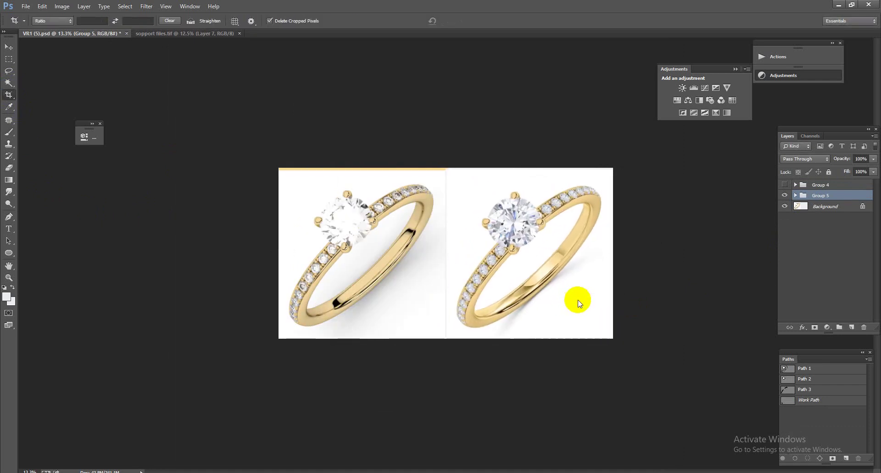
- Nudge the right-hand ring slightly left to fine-tune its position
{"action": "key", "text": "ctrl+plus"}
{"action": "key", "text": "ctrl+t"}
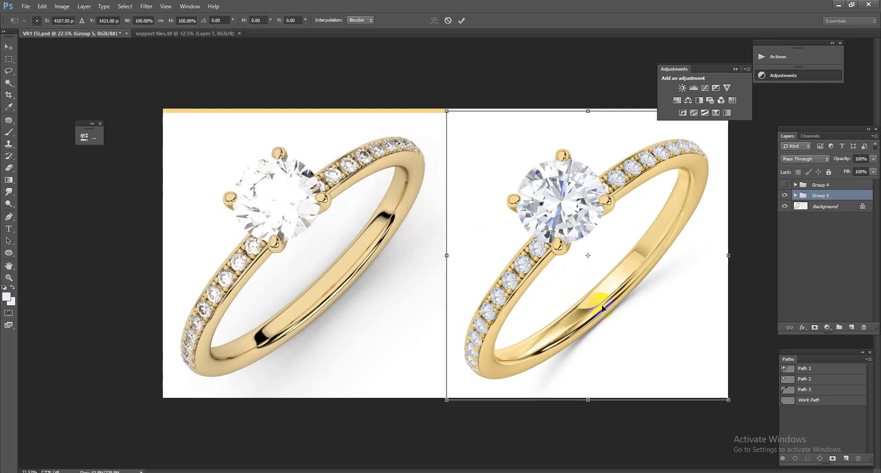
{"action": "left_click_drag", "start_coordinate": [588, 308], "coordinate": [593, 309]}
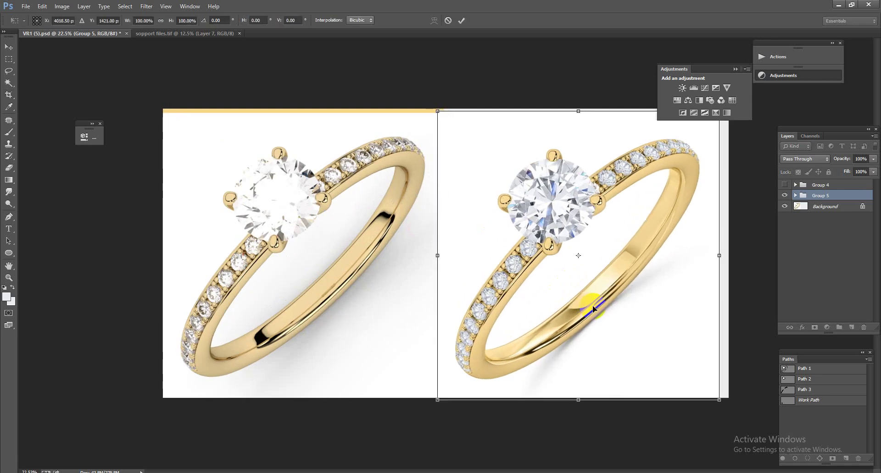
{"action": "key", "text": "Return"}
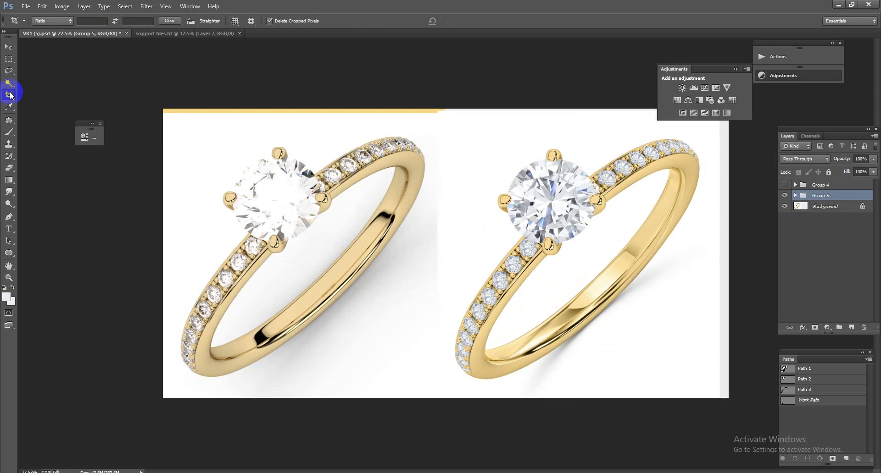
- Crop away the thin top strip and right-side excess, then bring up Save As
{"action": "left_click", "coordinate": [428, 111]}
{"action": "left_click_drag", "start_coordinate": [446, 108], "coordinate": [446, 112]}
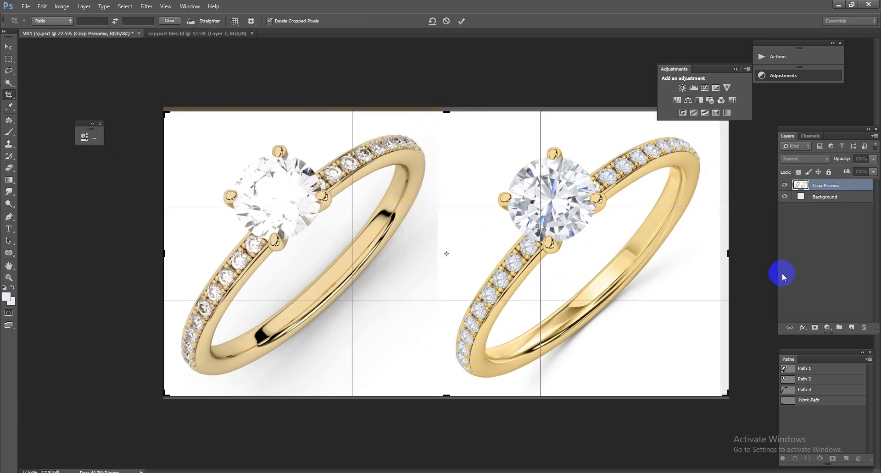
{"action": "left_click_drag", "start_coordinate": [728, 252], "coordinate": [723, 252]}
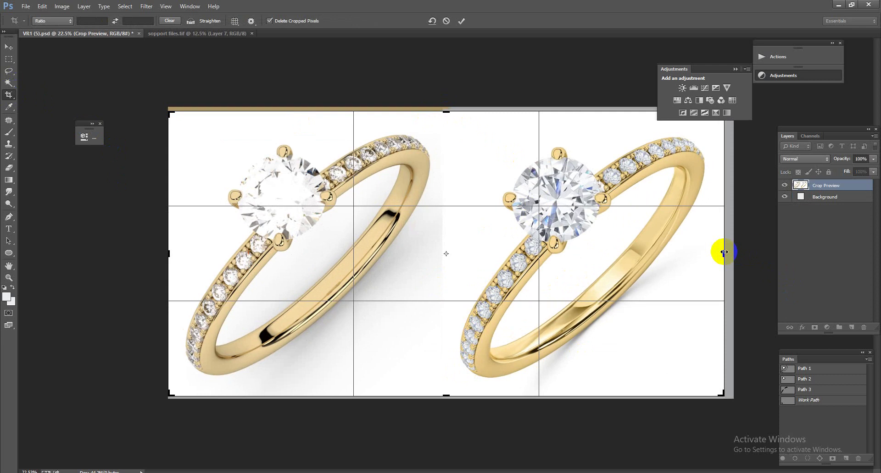
{"action": "key", "text": "Return"}
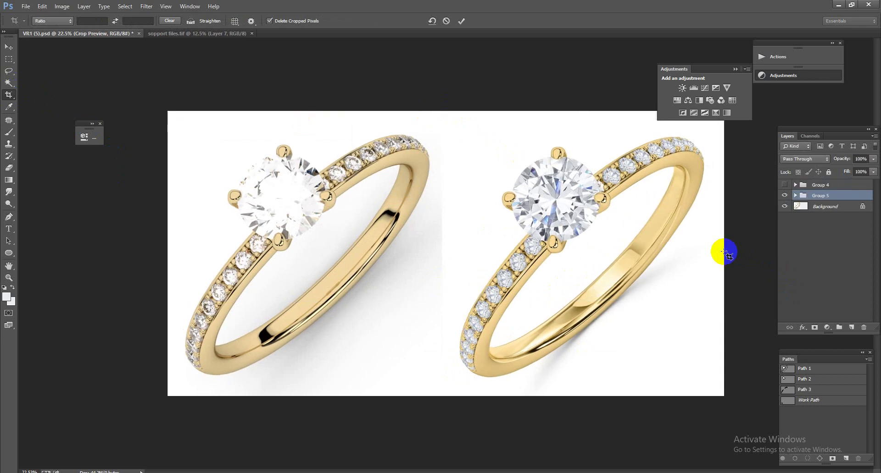
{"action": "scroll", "coordinate": [454, 232], "scroll_direction": "down", "scroll_amount": 2}
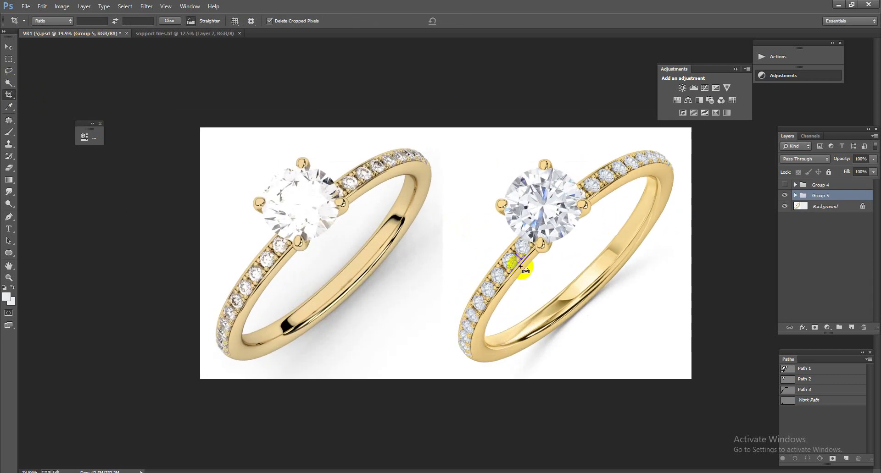
{"action": "key", "text": "ctrl+shift+s"}
- Save the image as JPEG, accepting the default JPEG Options, then zoom in on the rings
{"action": "left_click", "coordinate": [376, 349]}
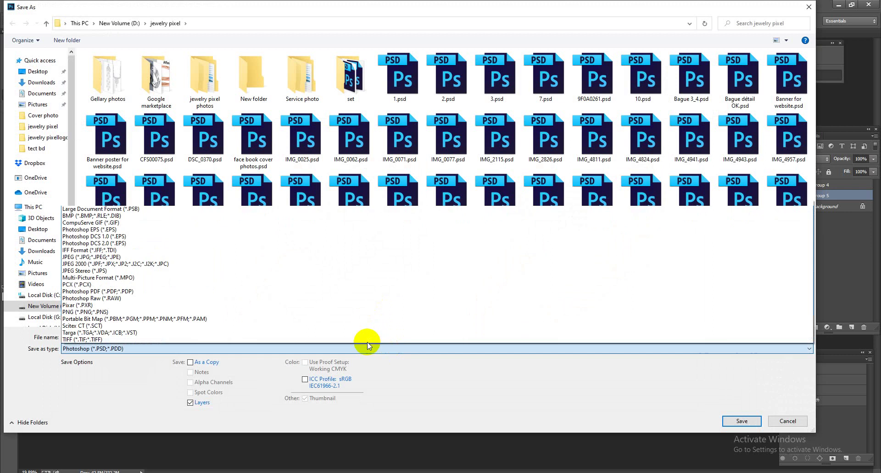
{"action": "left_click", "coordinate": [129, 256]}
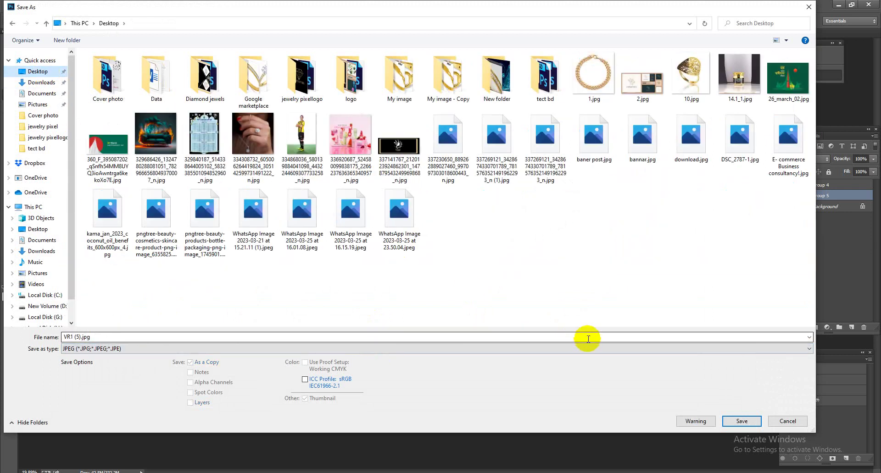
{"action": "left_click", "coordinate": [741, 421]}
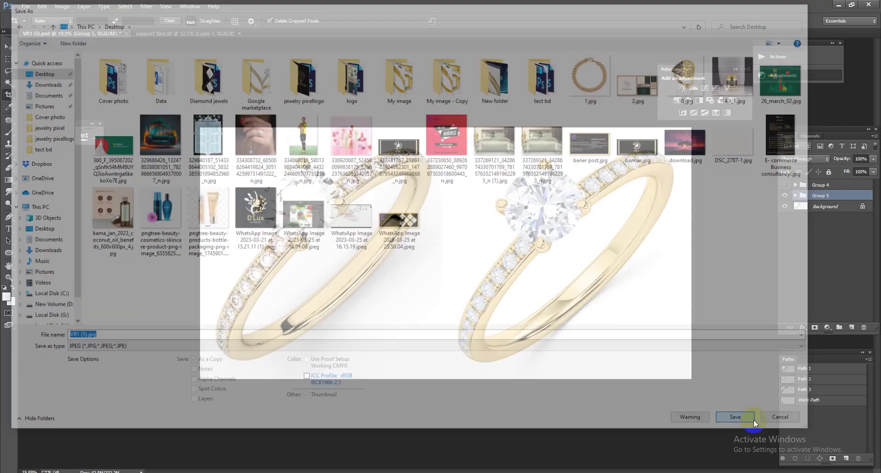
{"action": "left_click", "coordinate": [494, 132]}
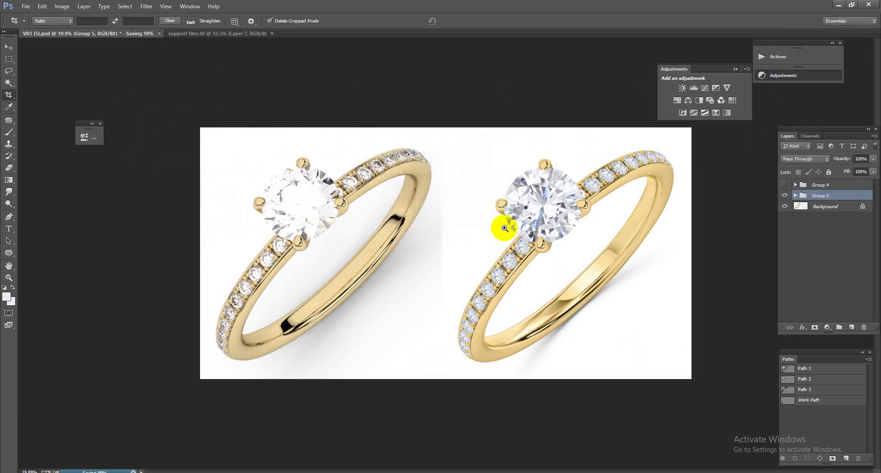
{"action": "key", "text": "ctrl+0"}
{"action": "left_click", "coordinate": [550, 260], "text": "ctrl+alt"}
{"action": "left_click", "coordinate": [589, 255], "text": "ctrl"}
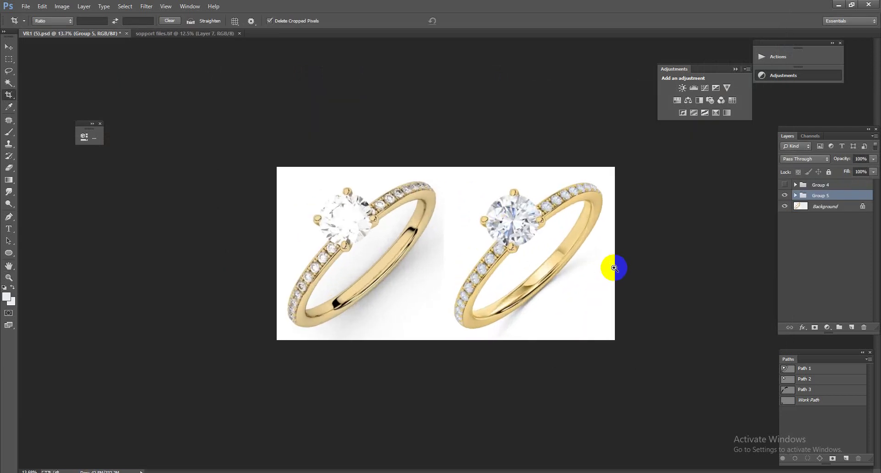
{"action": "left_click_drag", "start_coordinate": [617, 274], "coordinate": [624, 275]}
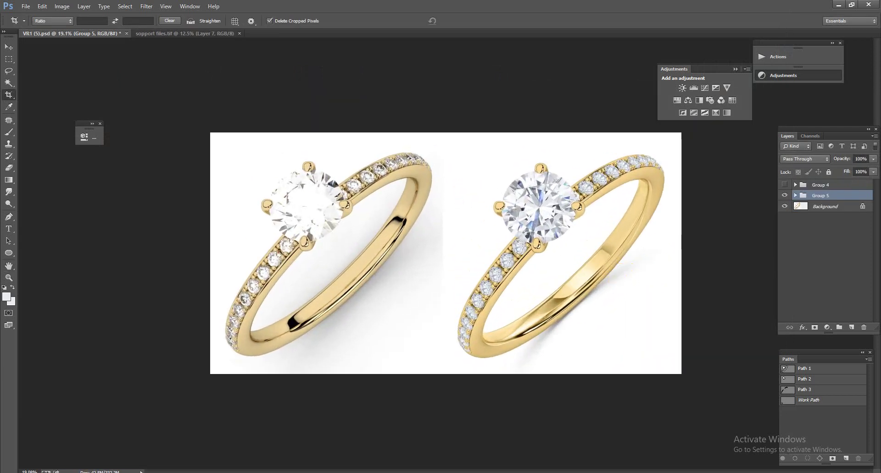